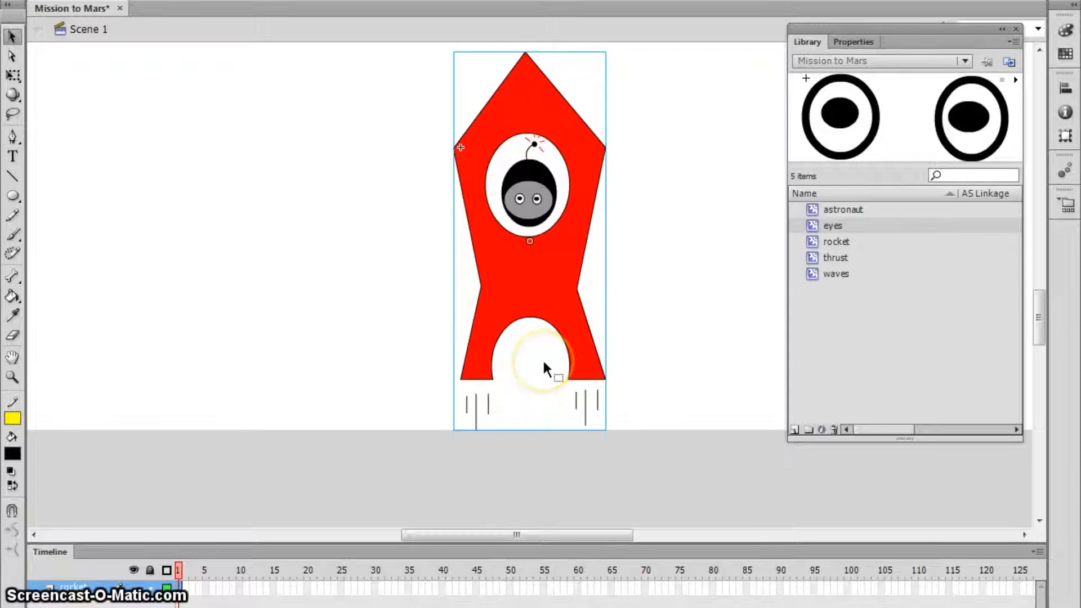
Move the rocket slightly up and to the left on the stage
{"action": "left_click_drag", "start_coordinate": [538, 282], "coordinate": [519, 267]}
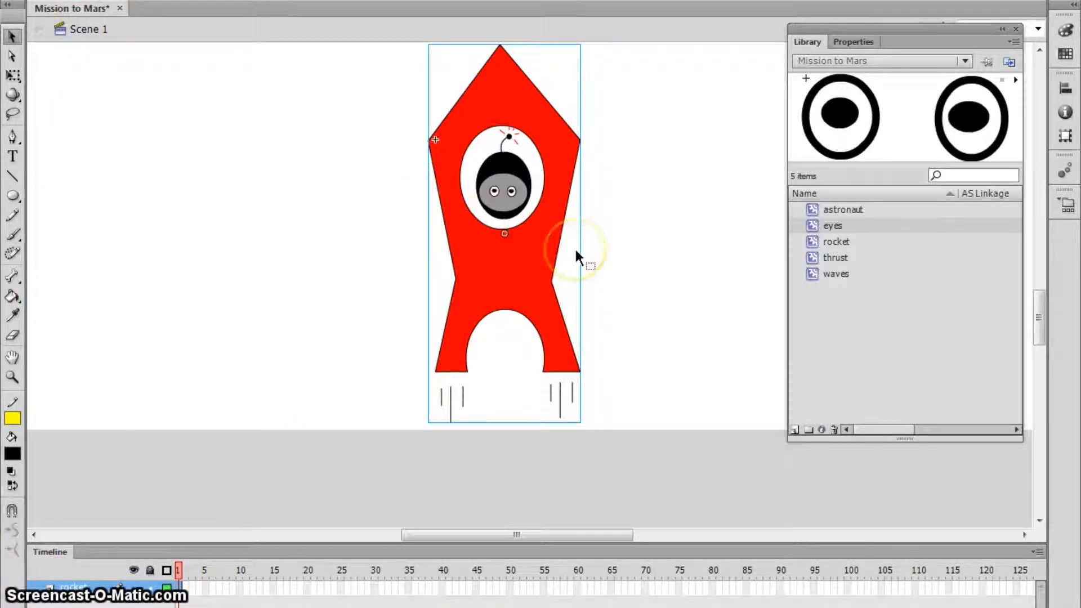
{"action": "key", "text": "ctrl+minus"}
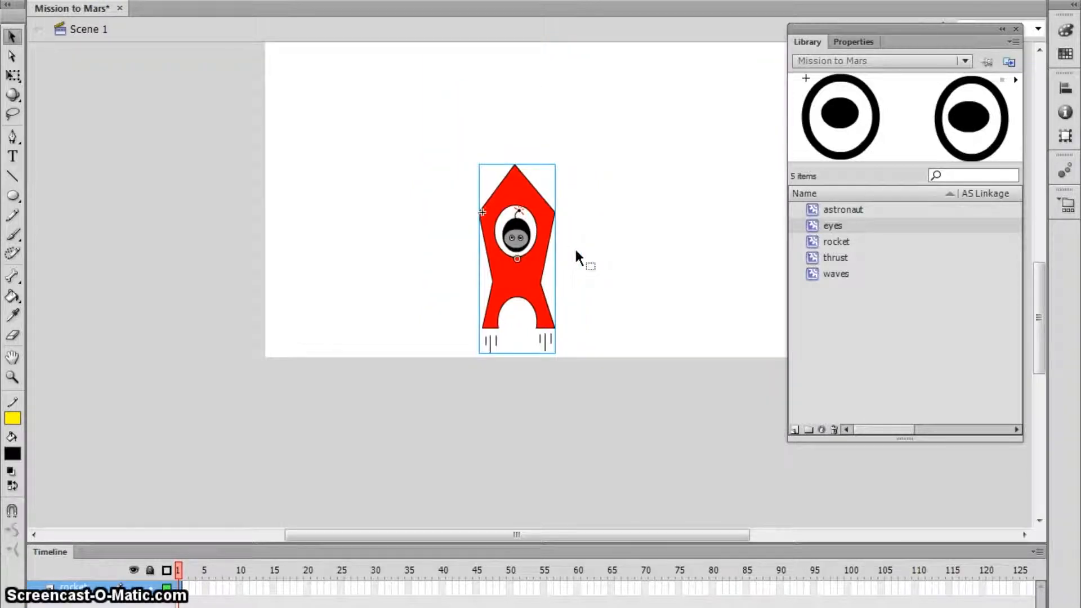
{"action": "key", "text": "ctrl+equal"}
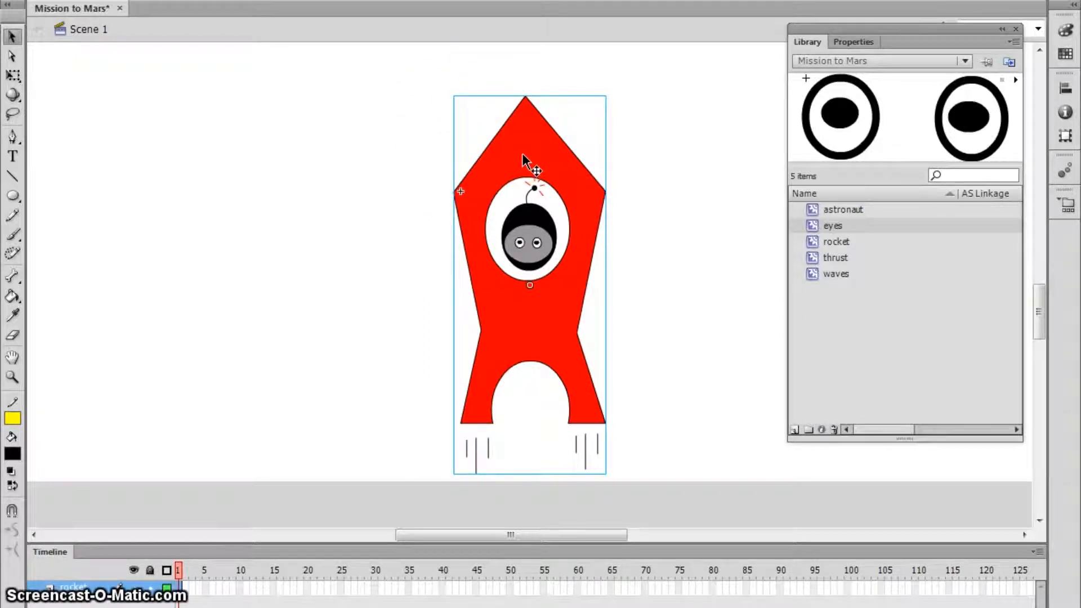
Open the rocket symbol for in-place editing and enlarge the timeline area to show its layers
{"action": "left_click_drag", "start_coordinate": [811, 241], "coordinate": [752, 310]}
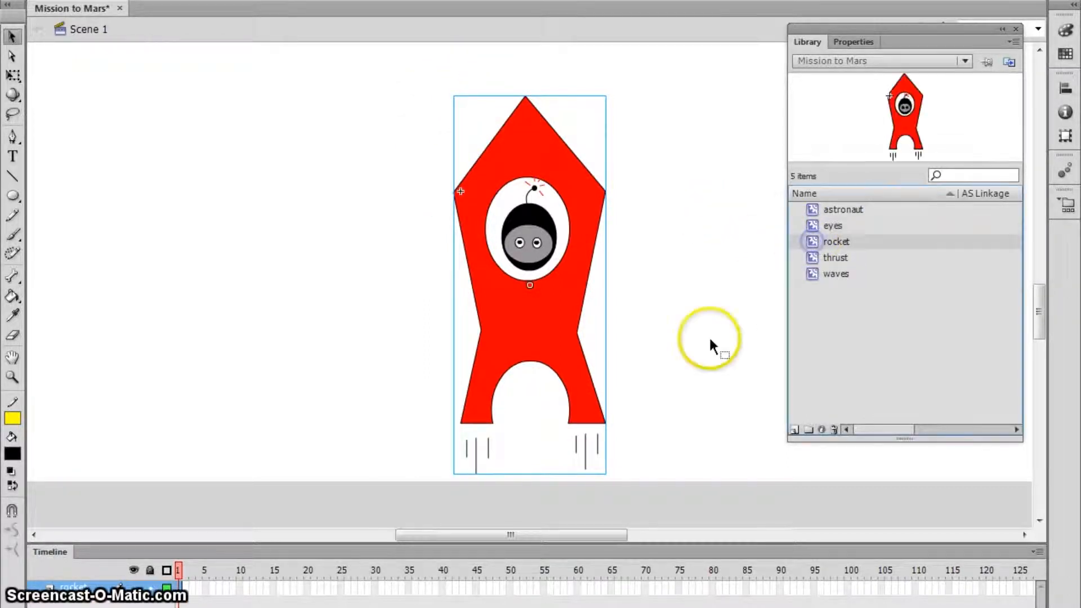
{"action": "double_click", "coordinate": [553, 311]}
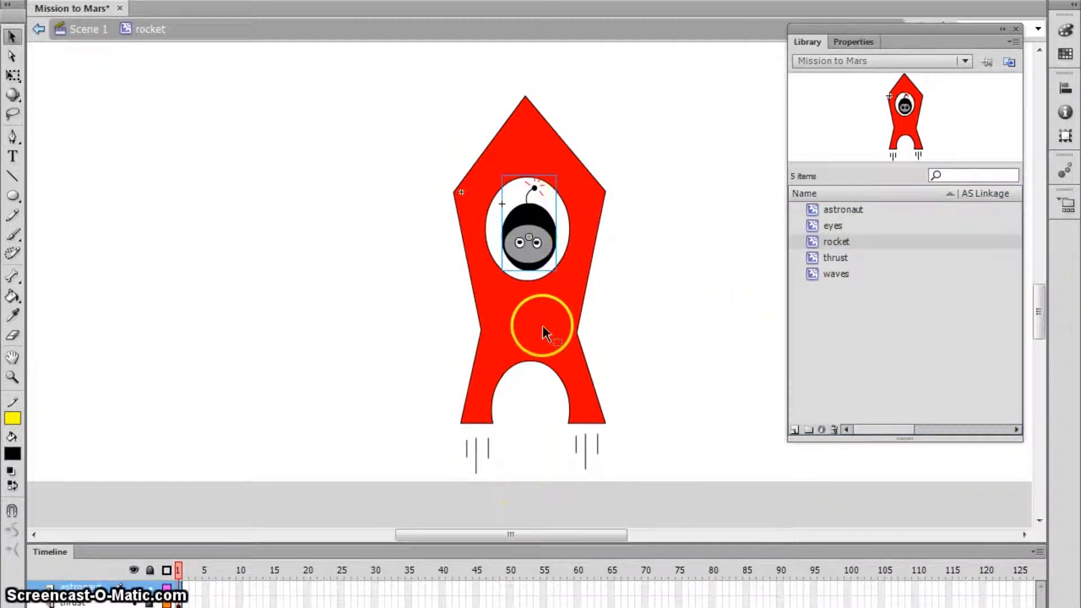
{"action": "left_click_drag", "start_coordinate": [526, 538], "coordinate": [534, 484]}
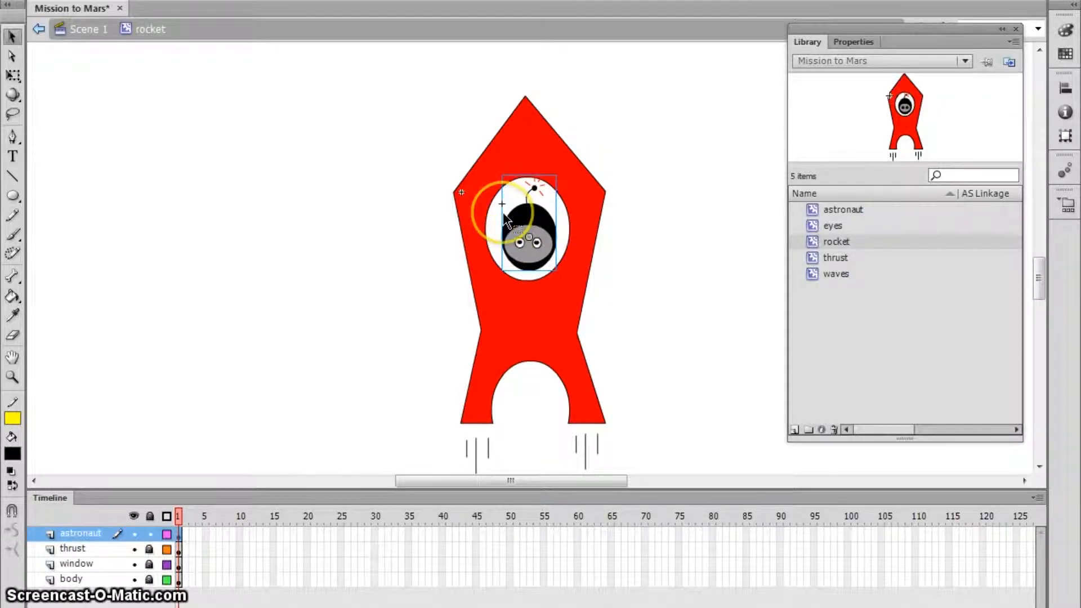
Open the astronaut symbol nested in the rocket's window for in-place editing
{"action": "left_click", "coordinate": [845, 210]}
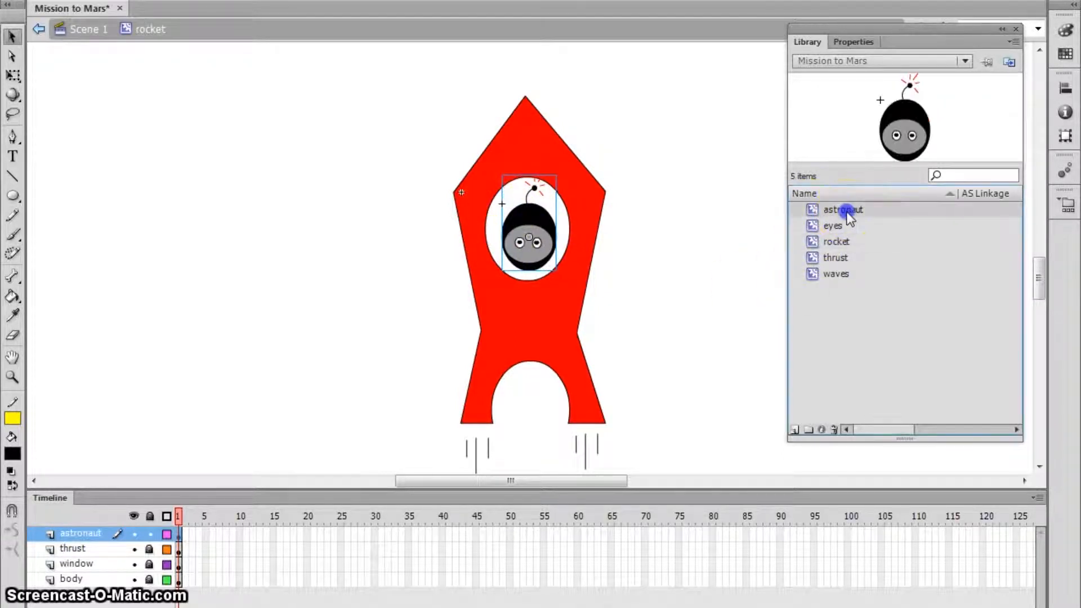
{"action": "double_click", "coordinate": [540, 225]}
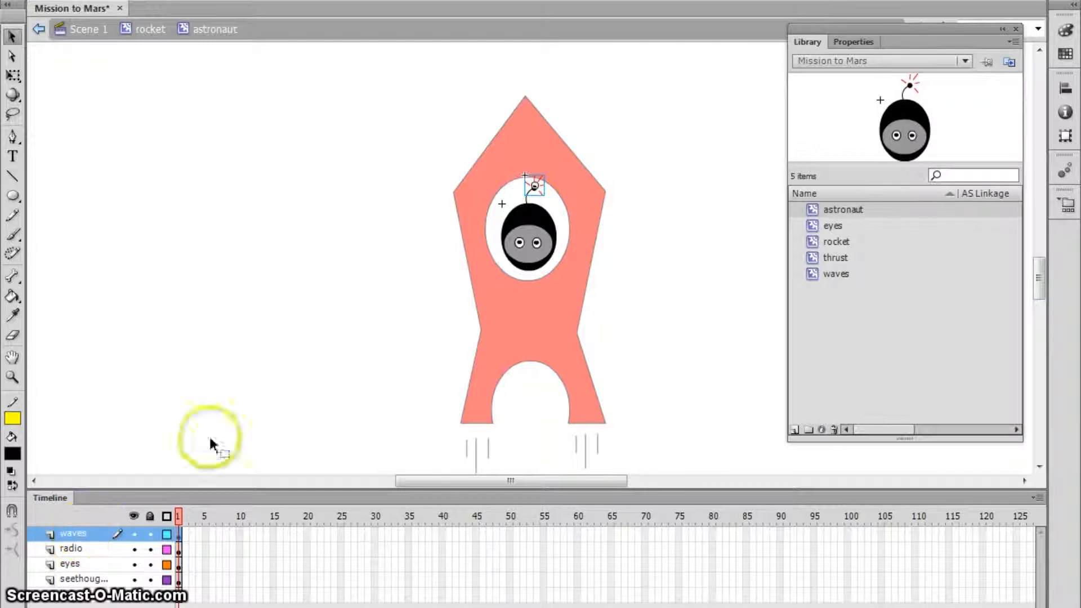
{"action": "key", "text": "ctrl+equal"}
{"action": "key", "text": "ctrl+equal"}
{"action": "key", "text": "ctrl+equal"}
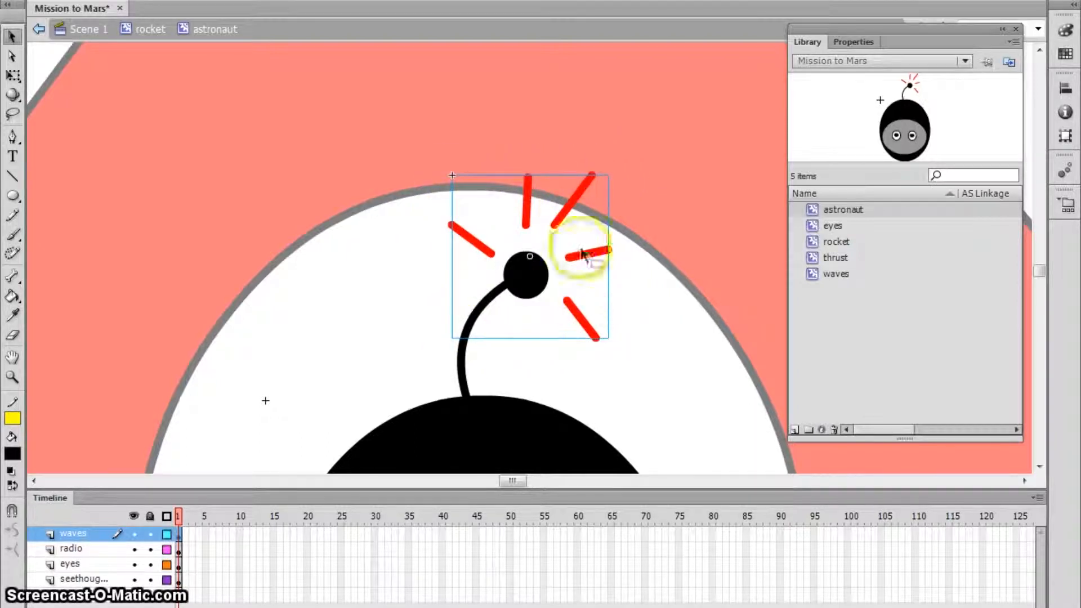
Open the waves symbol around the astronaut's antenna for editing and scrub through its frames up to frame 7
{"action": "left_click", "coordinate": [834, 276]}
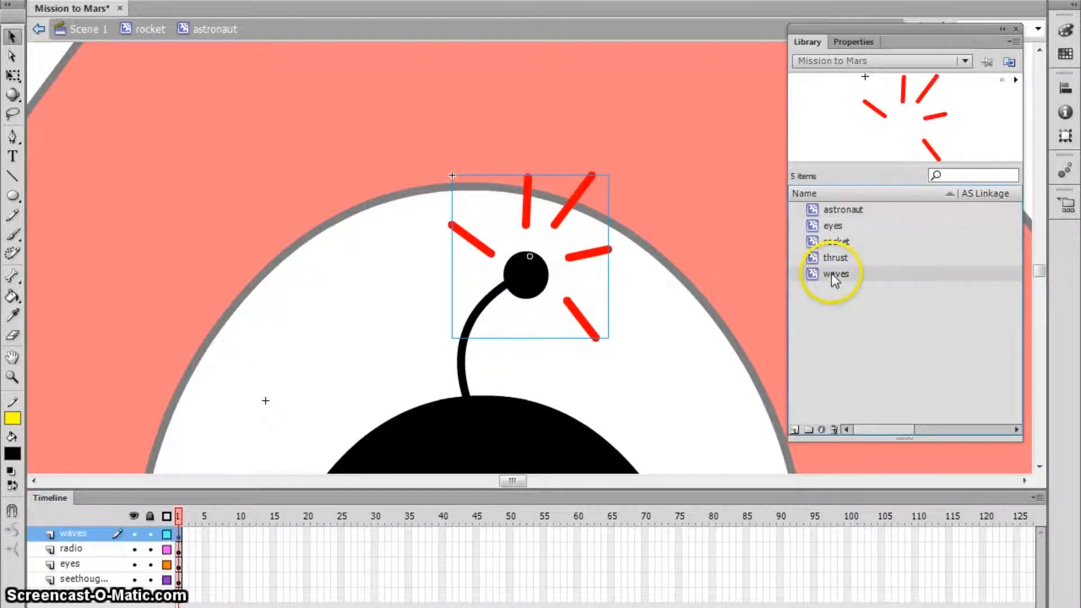
{"action": "left_click", "coordinate": [592, 255]}
{"action": "double_click", "coordinate": [592, 254]}
{"action": "double_click", "coordinate": [65, 534]}
{"action": "mouse_move", "coordinate": [181, 513]}
{"action": "left_mouse_down"}
{"action": "mouse_move", "coordinate": [200, 513]}
{"action": "mouse_move", "coordinate": [179, 515]}
{"action": "left_mouse_up"}
{"action": "left_click_drag", "start_coordinate": [178, 518], "coordinate": [219, 518]}
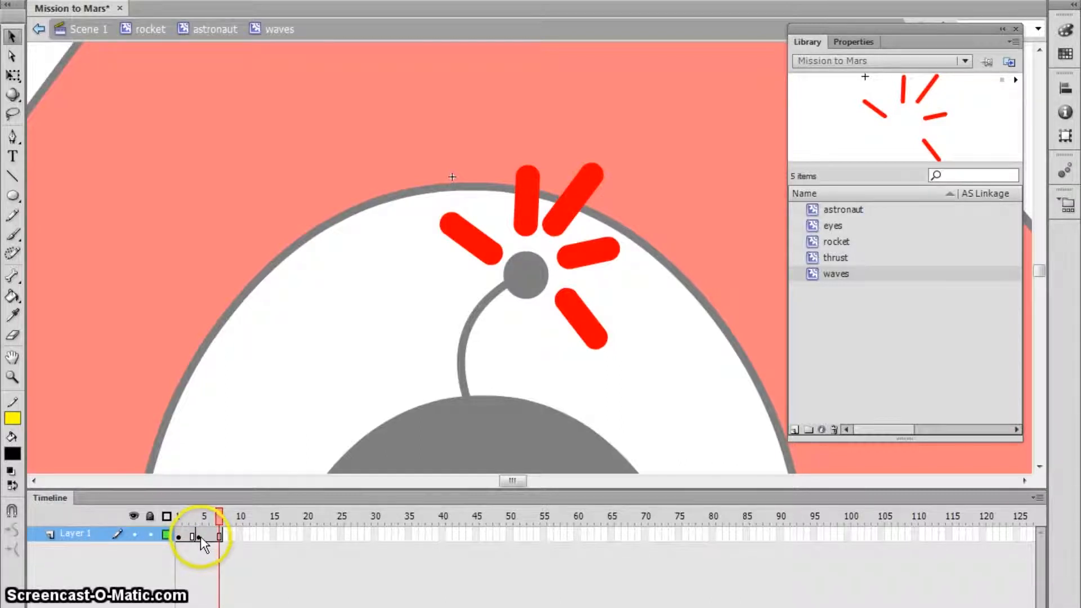
Recolour the antenna wave lines at the frame 4 keyframe to yellow, setting both the fill and stroke colours
{"action": "left_click", "coordinate": [200, 536]}
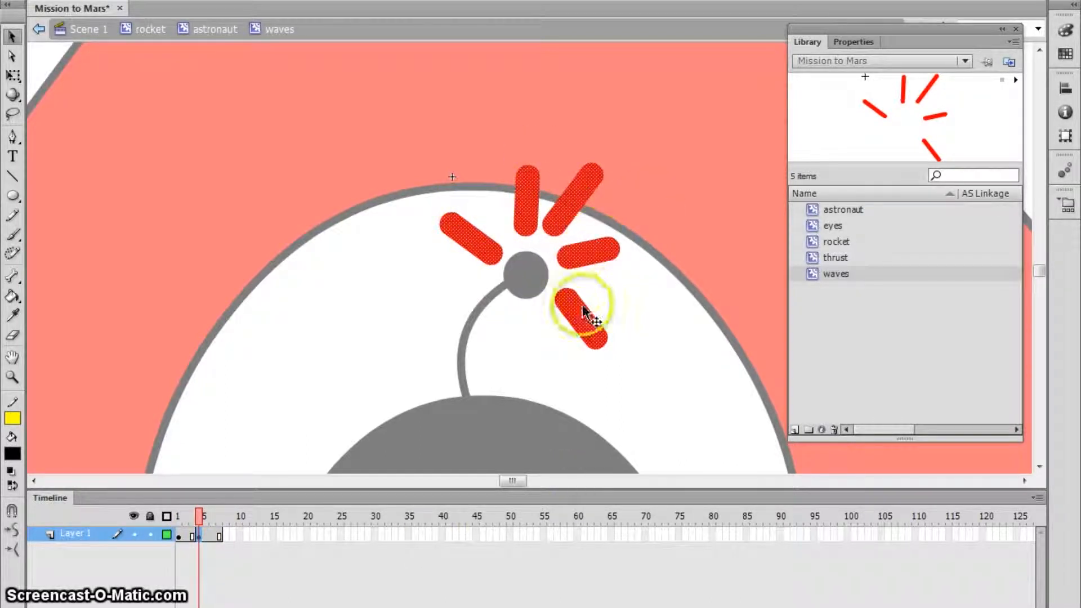
{"action": "left_click", "coordinate": [15, 457]}
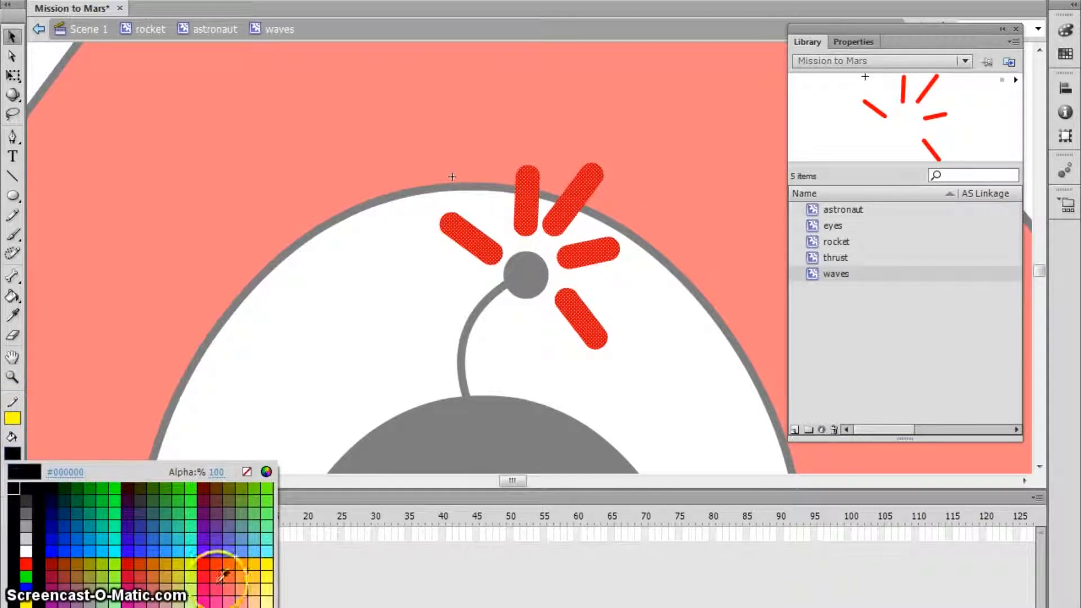
{"action": "left_click", "coordinate": [270, 564]}
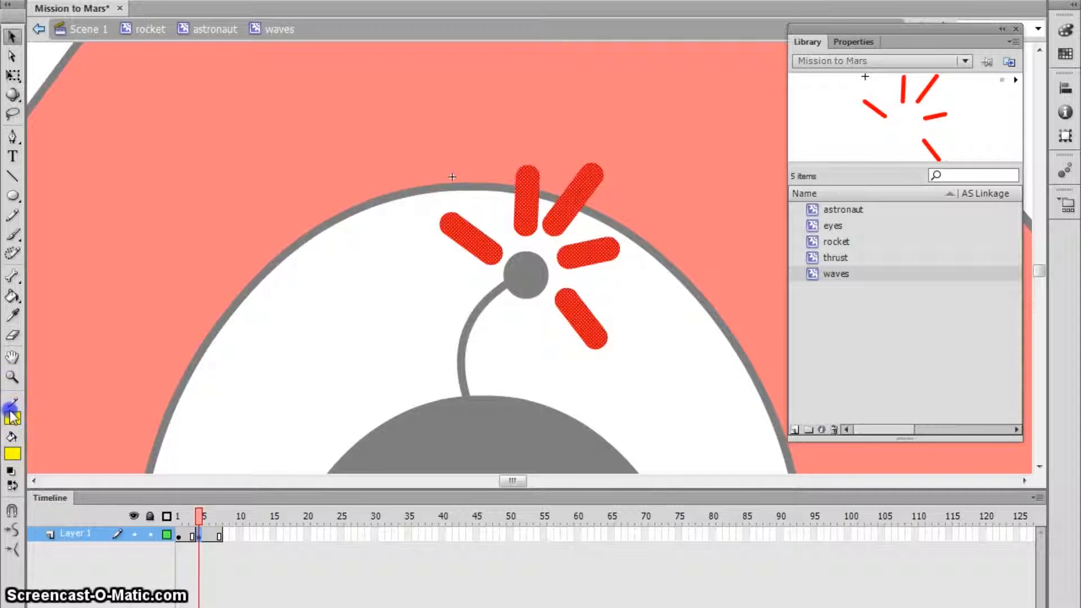
{"action": "left_click", "coordinate": [13, 419]}
{"action": "left_click", "coordinate": [269, 542]}
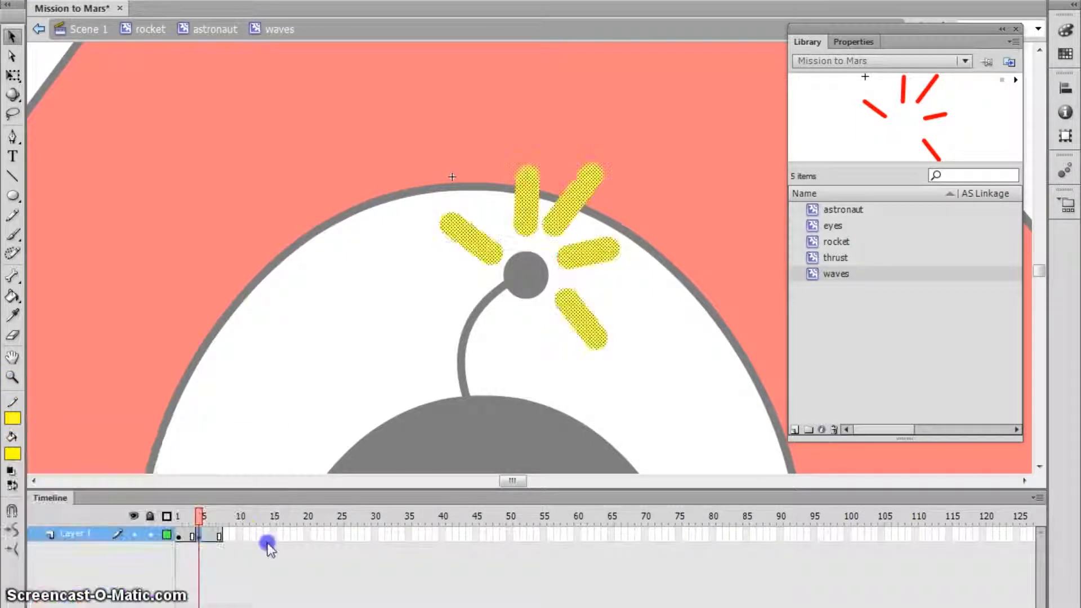
{"action": "left_click", "coordinate": [366, 362]}
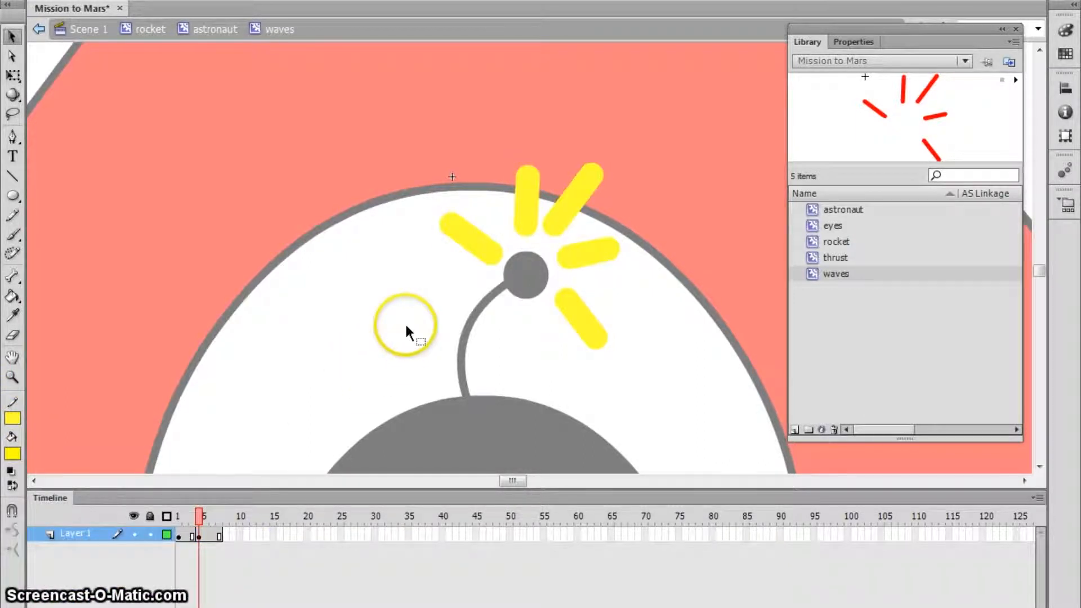
Play back the waves animation to check the colour change between its keyframes
{"action": "key", "text": "ctrl+minus"}
{"action": "key", "text": "ctrl+minus"}
{"action": "key", "text": "Return"}
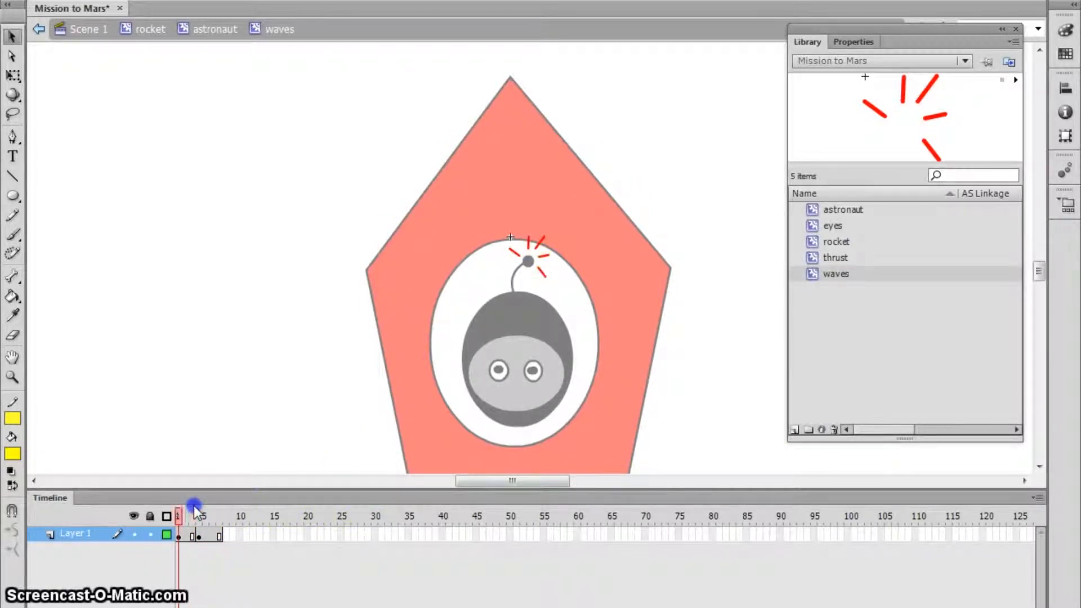
{"action": "left_click", "coordinate": [191, 500]}
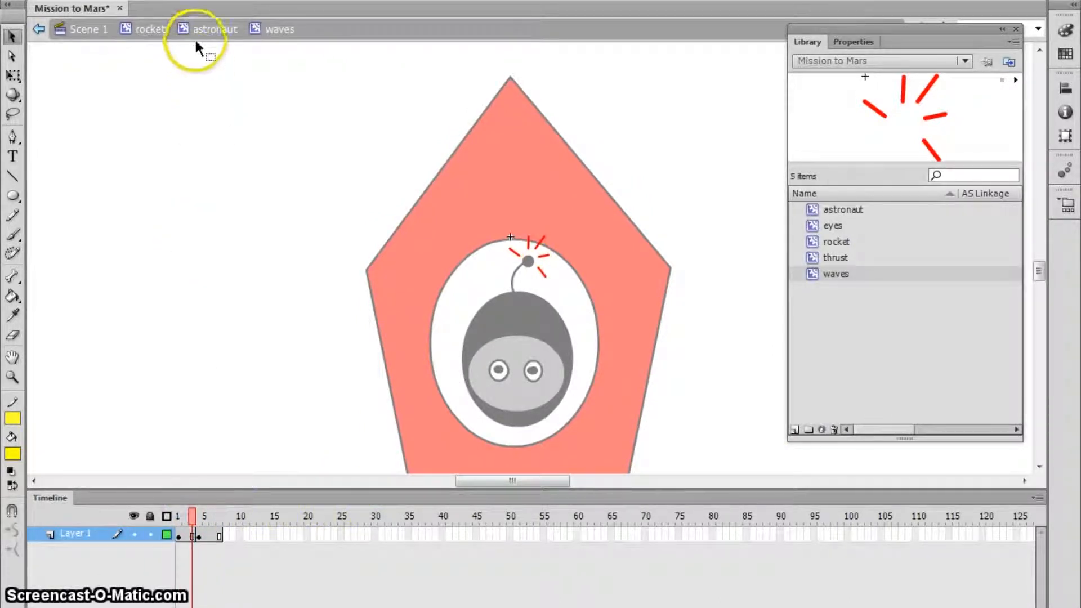
Return to Scene 1 and shrink the rocket to a little over half its size at the stage's lower edge with Free Transform
{"action": "left_click", "coordinate": [145, 30]}
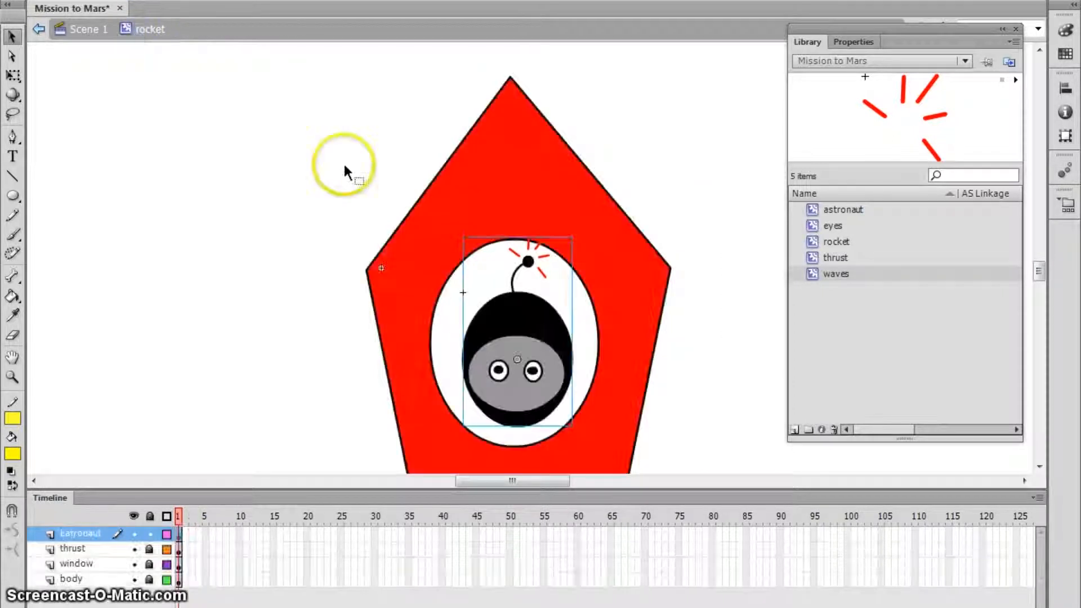
{"action": "key", "text": "ctrl+minus"}
{"action": "key", "text": "ctrl+minus"}
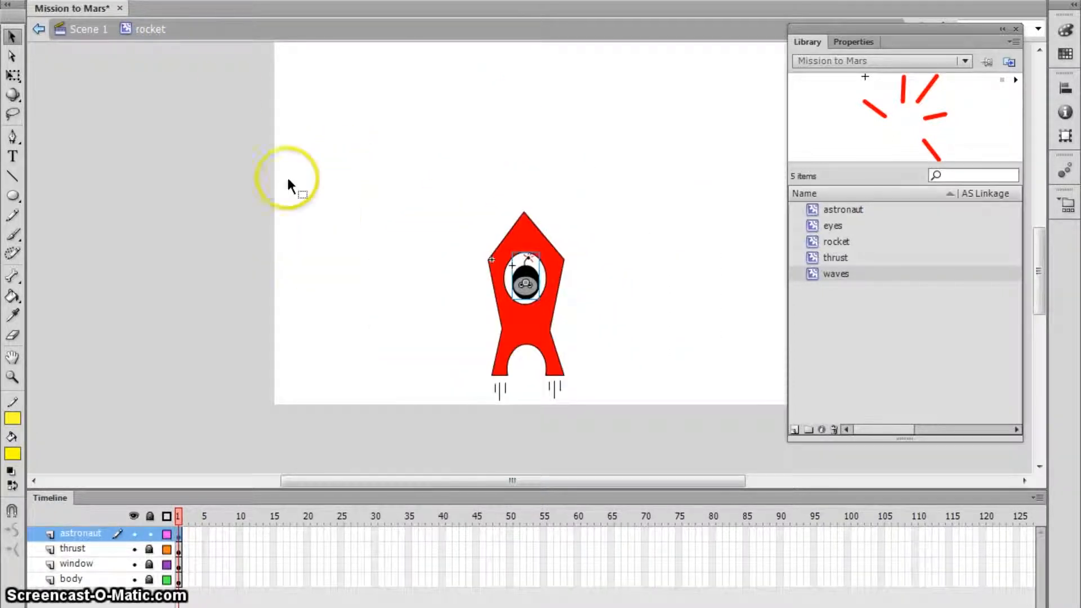
{"action": "left_click", "coordinate": [86, 29]}
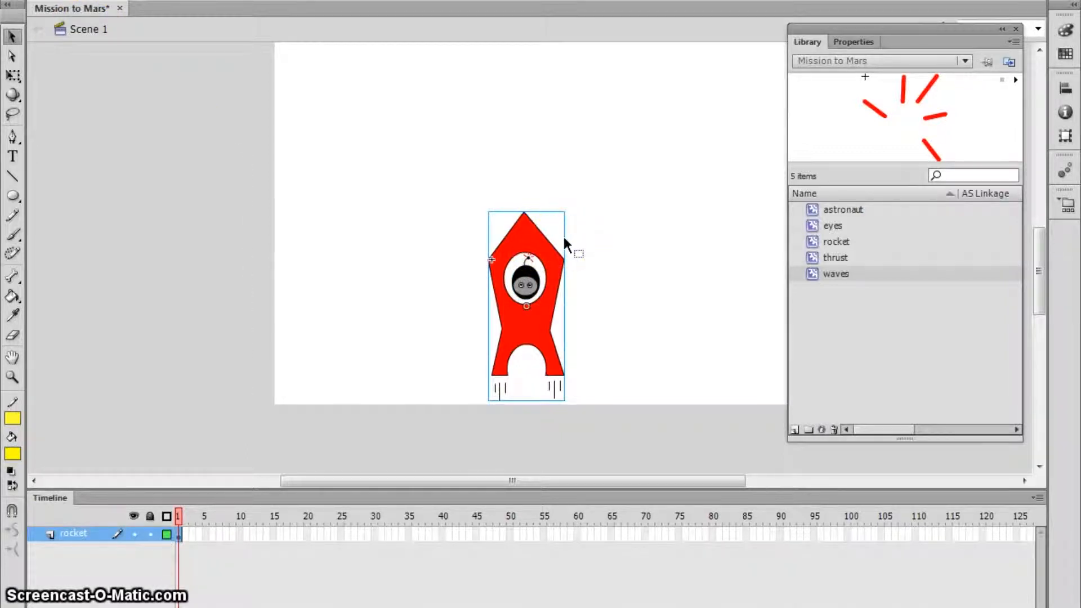
{"action": "left_click", "coordinate": [12, 75]}
{"action": "left_click_drag", "start_coordinate": [565, 213], "coordinate": [534, 297]}
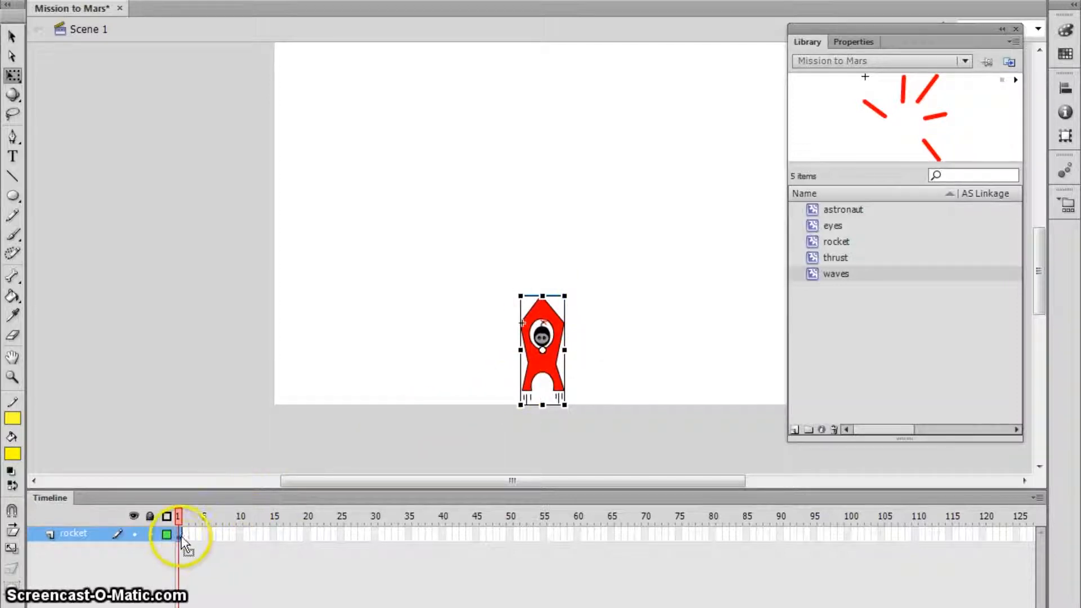
Insert a keyframe at frame 40 on the rocket layer and enlarge the rocket there until it extends below the stage
{"action": "left_click", "coordinate": [442, 536]}
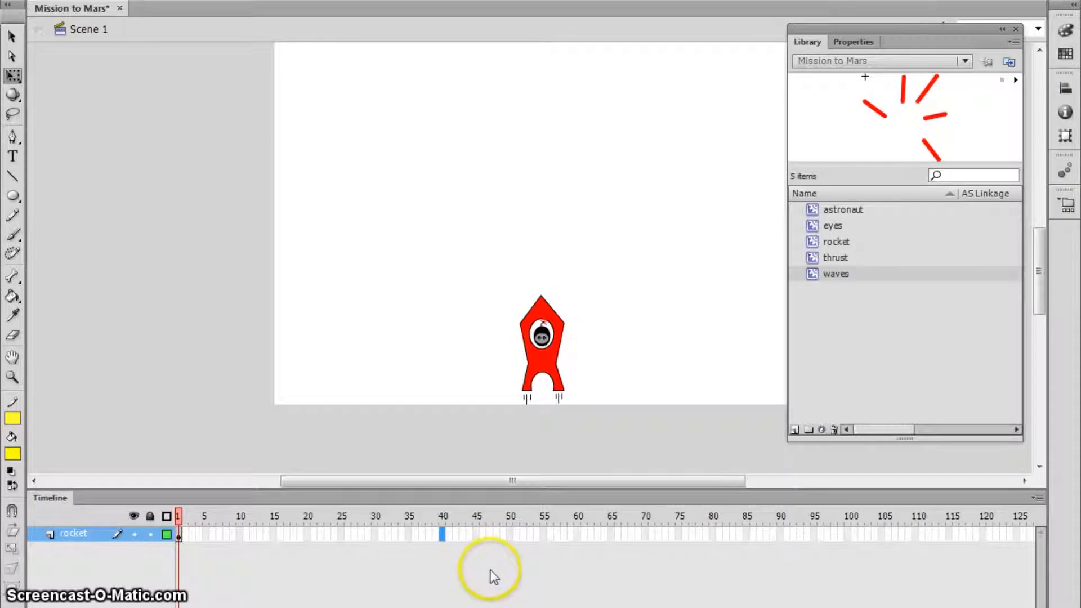
{"action": "key", "text": "F6"}
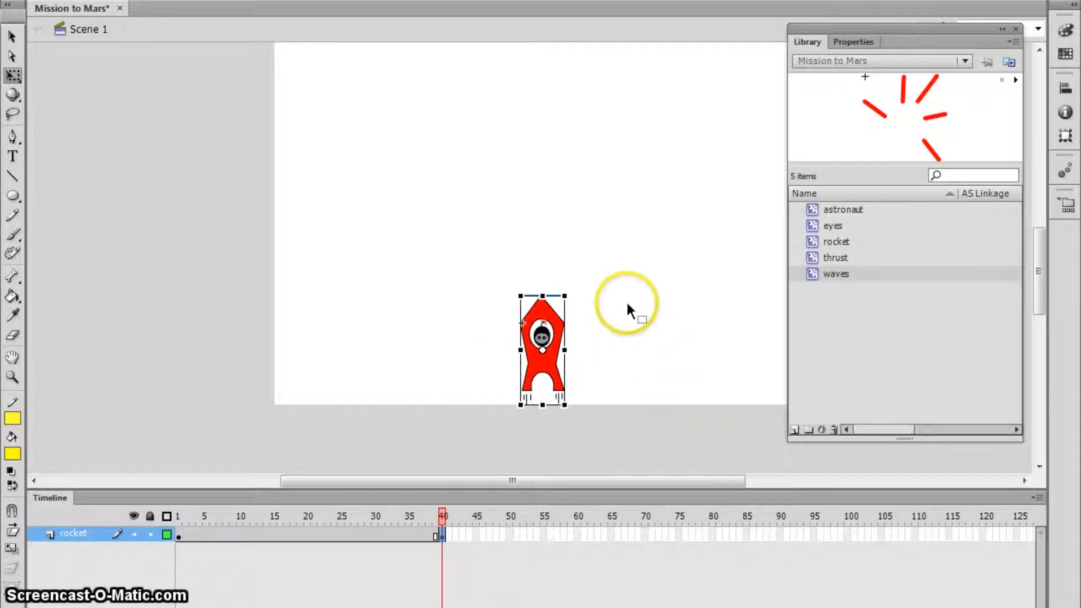
{"action": "left_click_drag", "start_coordinate": [570, 294], "coordinate": [777, 138]}
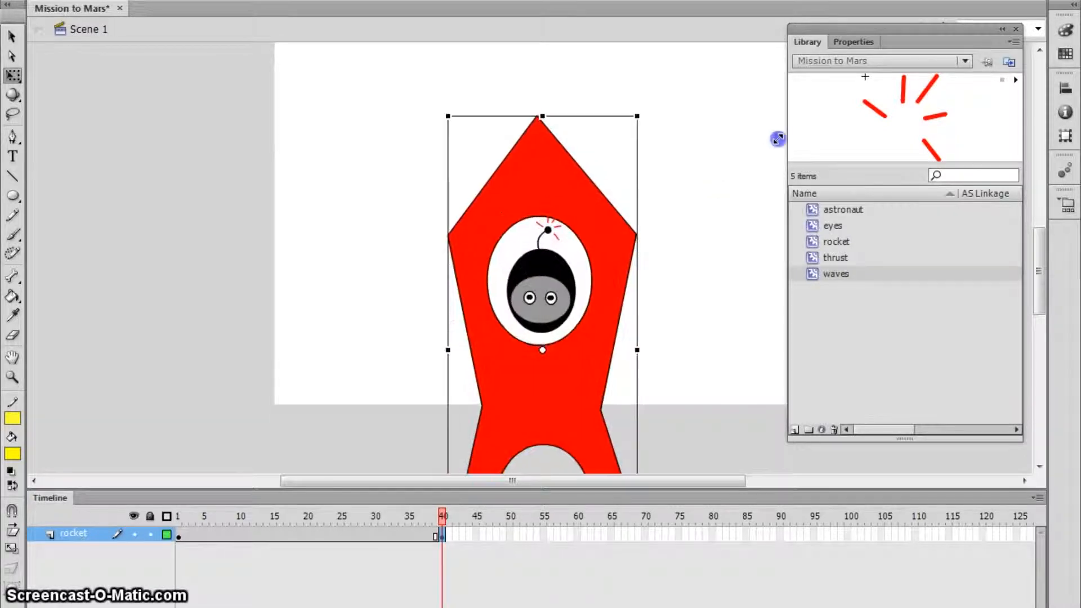
{"action": "left_click", "coordinate": [597, 277]}
{"action": "left_click_drag", "start_coordinate": [636, 114], "coordinate": [705, 37]}
{"action": "key", "text": "ctrl+minus"}
{"action": "left_click_drag", "start_coordinate": [551, 231], "coordinate": [561, 215]}
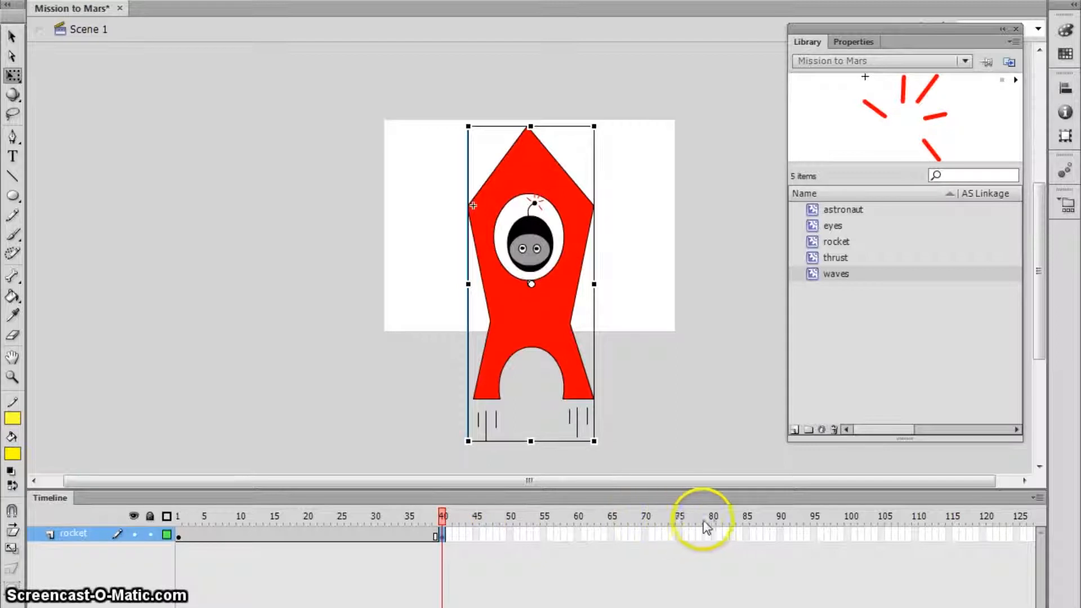
Insert a keyframe at frame 90 on the rocket layer, shrink the rocket there and compare its size with frame 1
{"action": "left_click", "coordinate": [780, 534]}
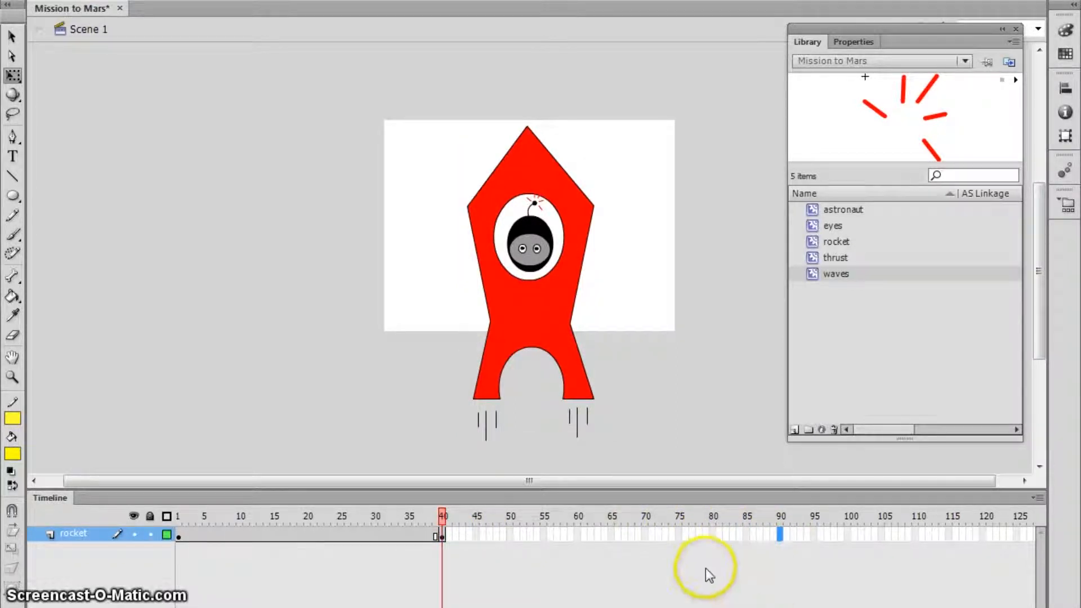
{"action": "key", "text": "F6"}
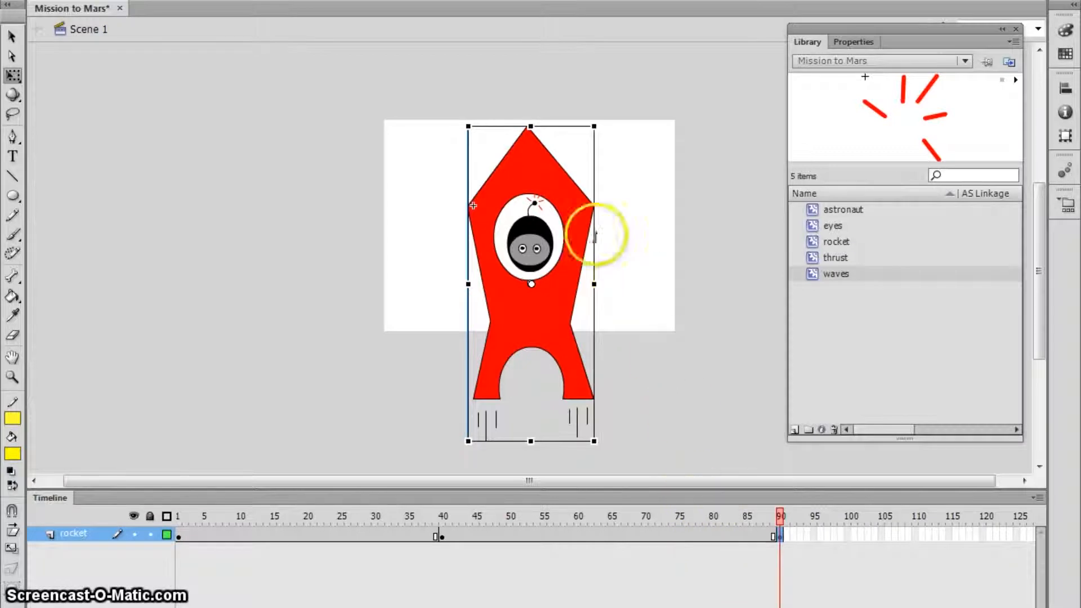
{"action": "left_click_drag", "start_coordinate": [594, 126], "coordinate": [550, 224]}
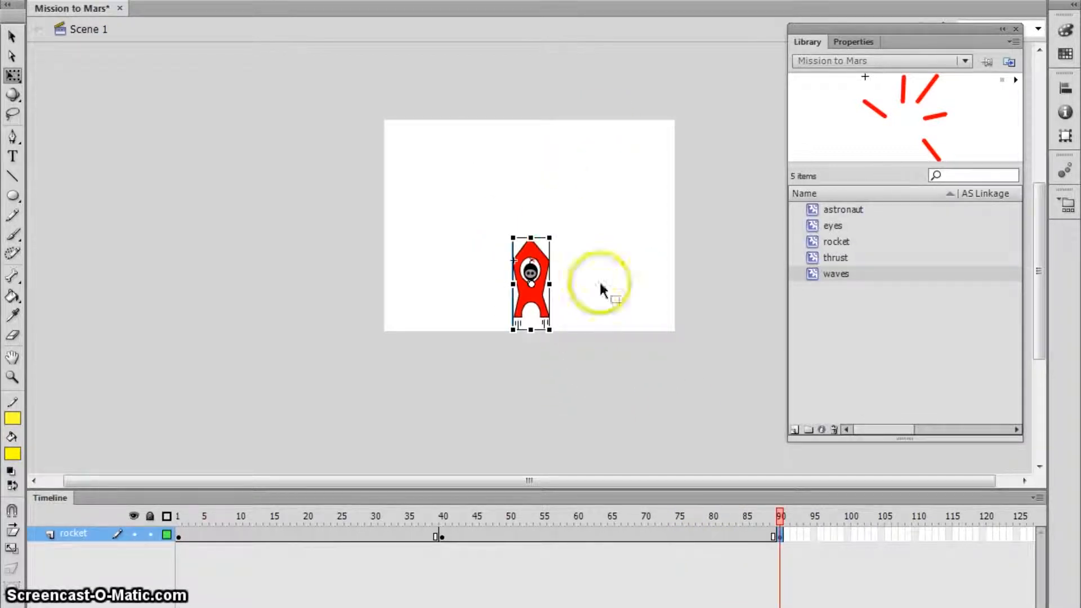
{"action": "left_click", "coordinate": [178, 534]}
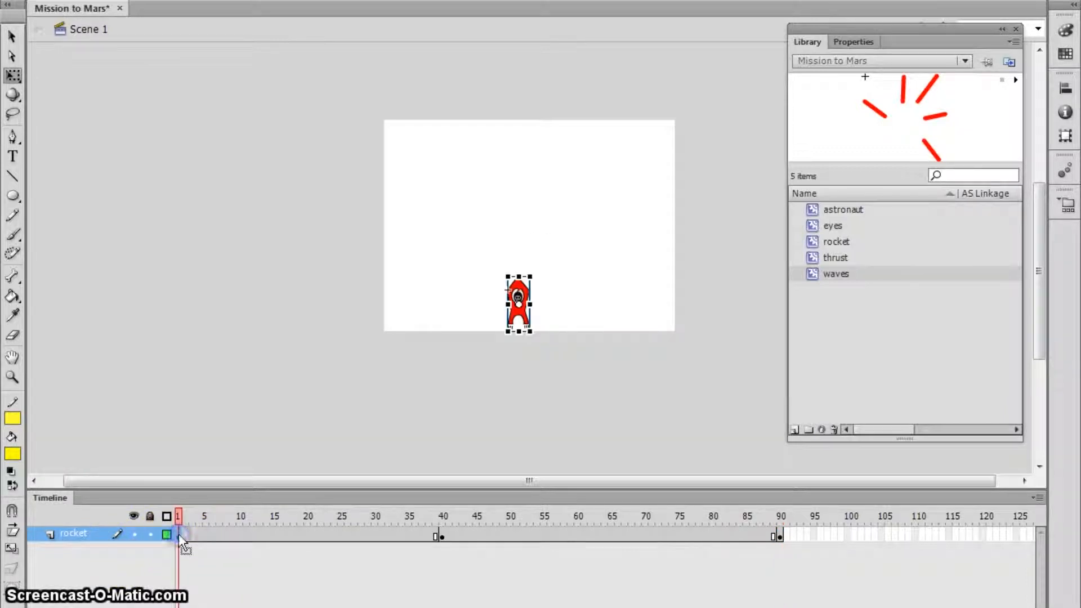
{"action": "left_click", "coordinate": [780, 535]}
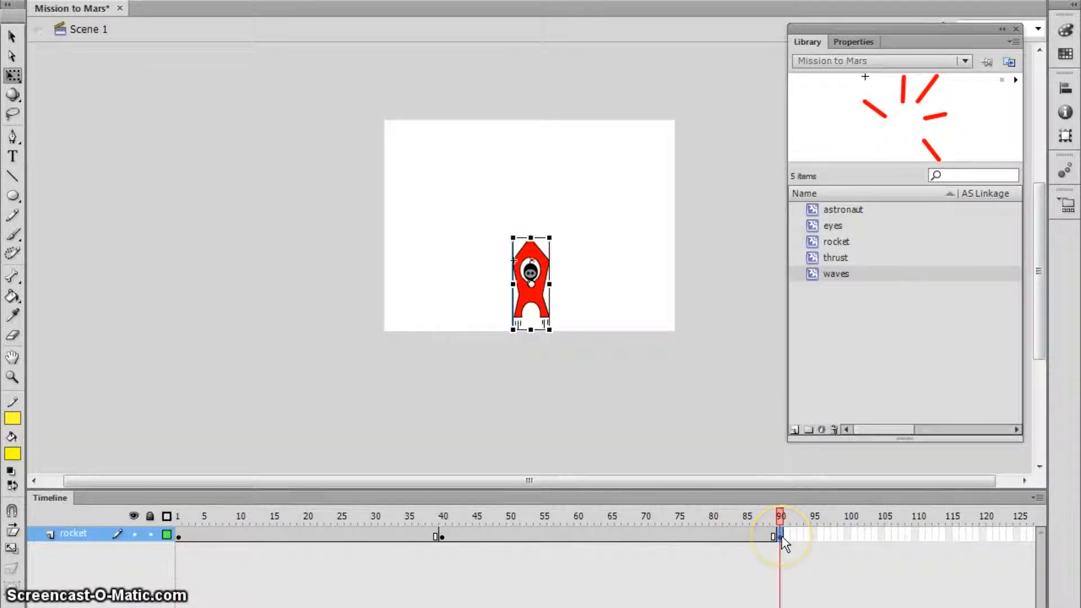
Copy frame 1 of the rocket layer and paste it over the keyframe at frame 90
{"action": "left_click", "coordinate": [178, 535]}
{"action": "right_click", "coordinate": [178, 535]}
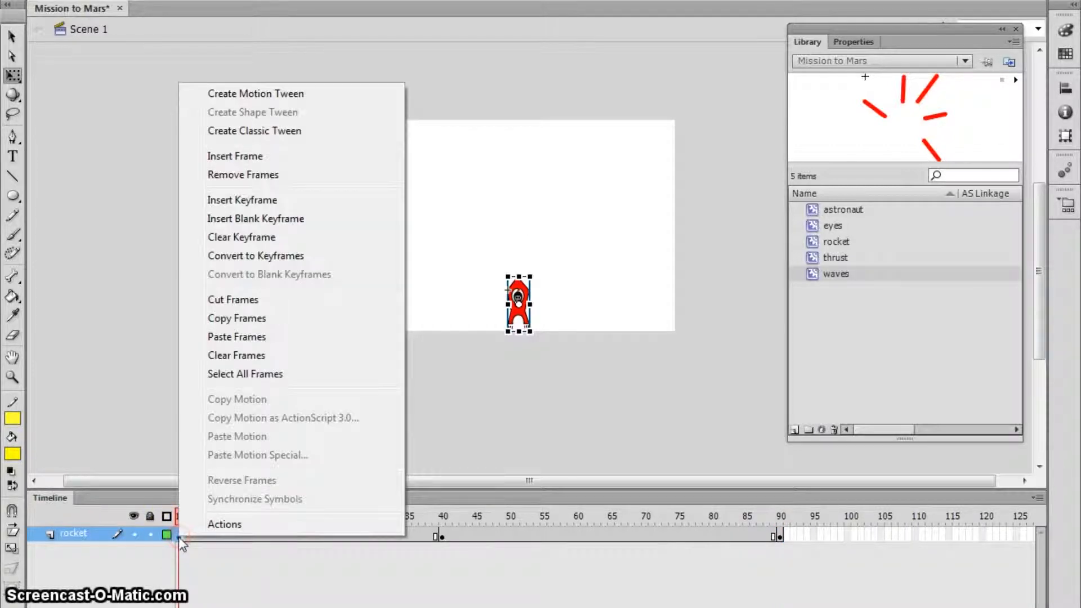
{"action": "left_click", "coordinate": [226, 317]}
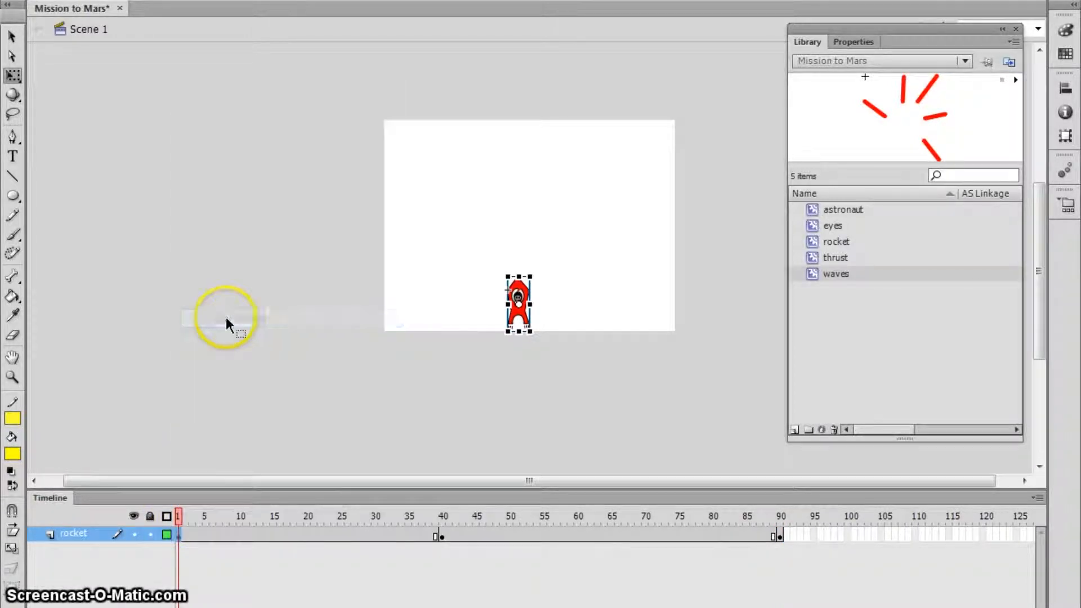
{"action": "left_click", "coordinate": [780, 535]}
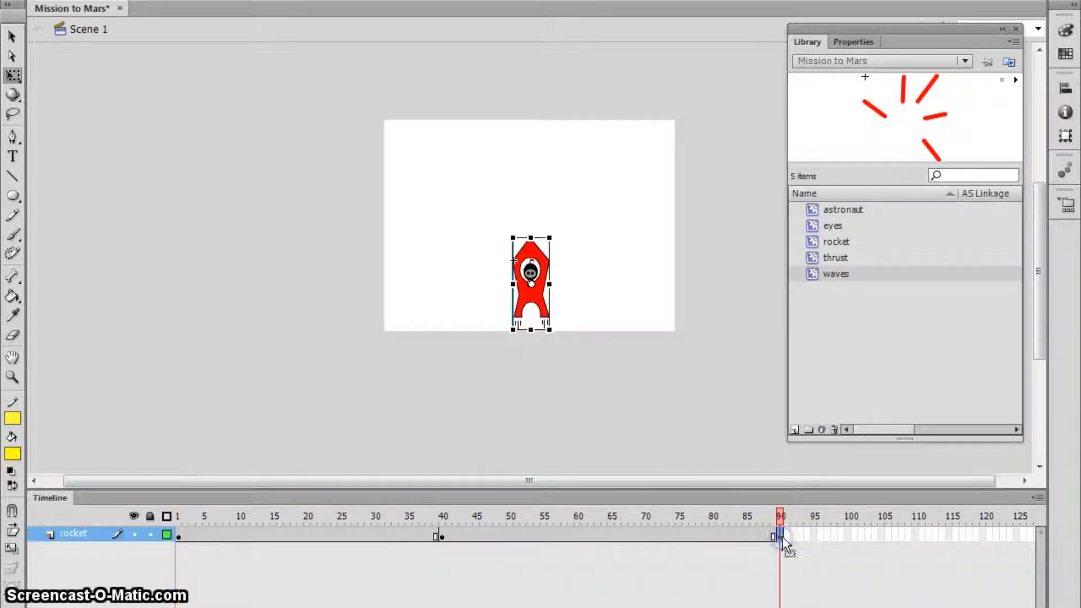
{"action": "right_click", "coordinate": [781, 537]}
{"action": "left_click", "coordinate": [827, 338]}
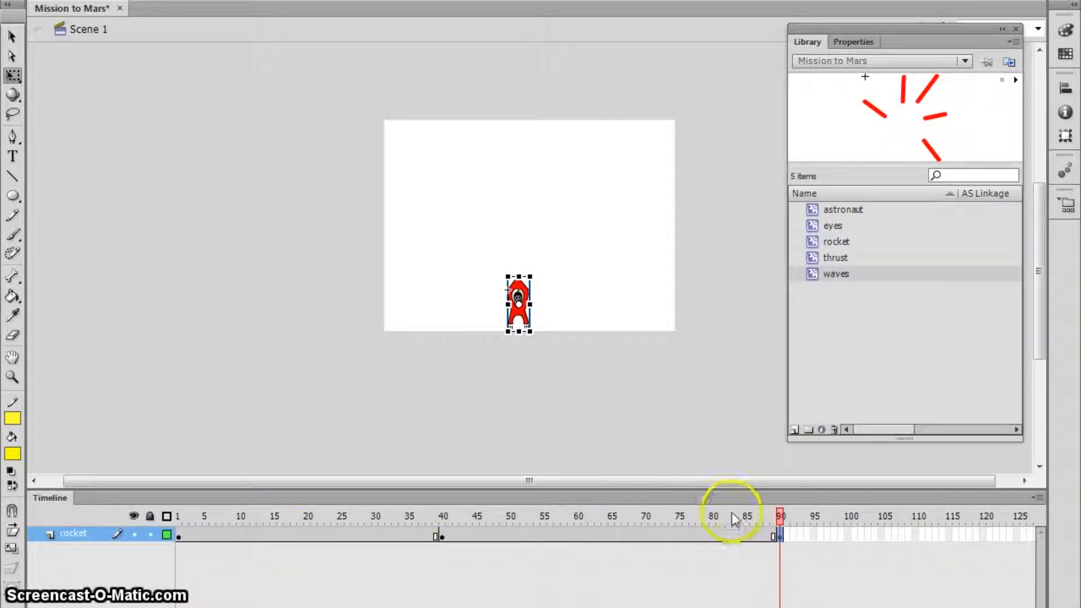
{"action": "mouse_move", "coordinate": [781, 512]}
{"action": "left_mouse_down"}
{"action": "mouse_move", "coordinate": [176, 516]}
{"action": "mouse_move", "coordinate": [780, 515]}
{"action": "left_mouse_up"}
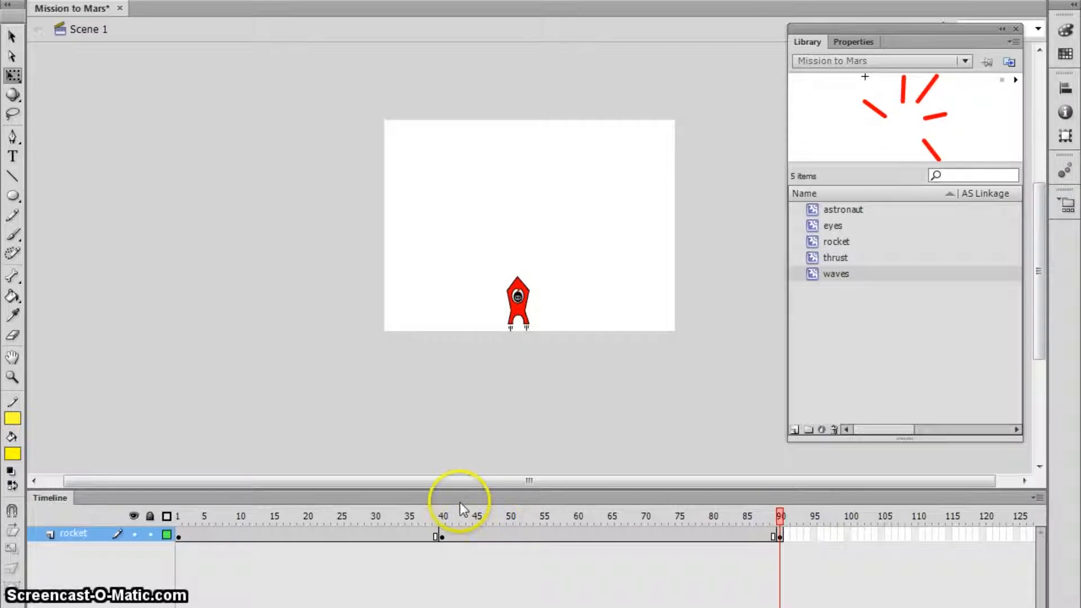
{"action": "scroll", "coordinate": [605, 535], "scroll_direction": "right", "scroll_amount": 7}
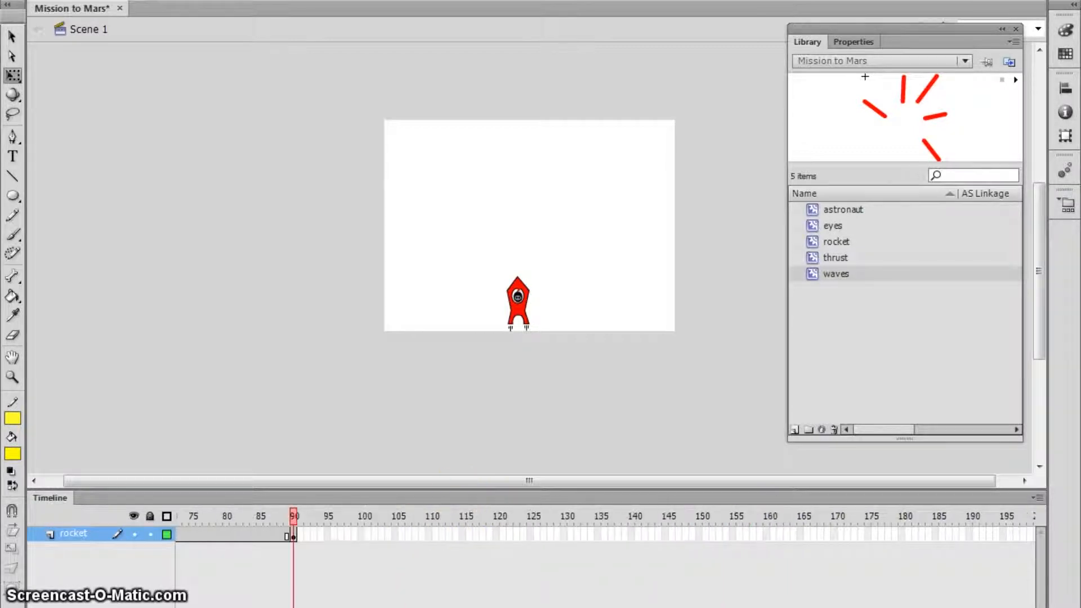
{"action": "left_click", "coordinate": [300, 533]}
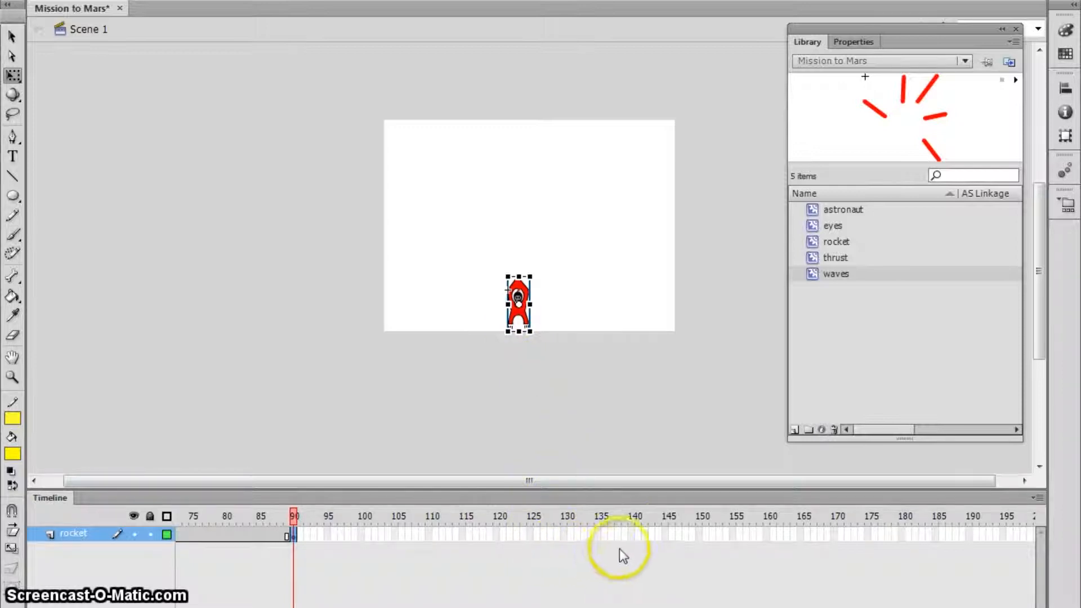
{"action": "left_click", "coordinate": [495, 535]}
{"action": "left_click_drag", "start_coordinate": [518, 302], "coordinate": [505, 227]}
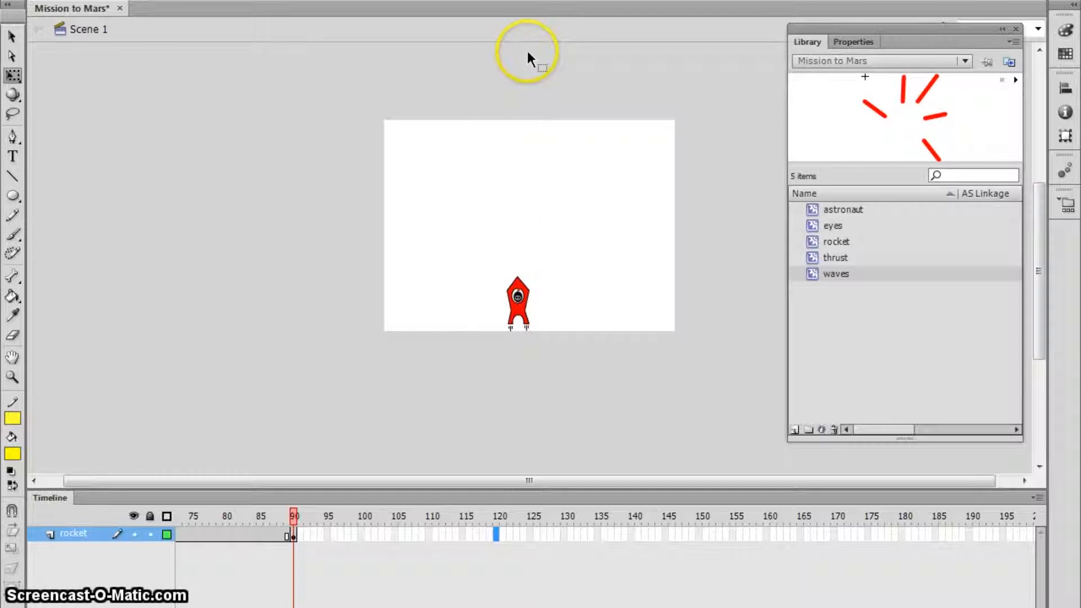
{"action": "right_click", "coordinate": [497, 534]}
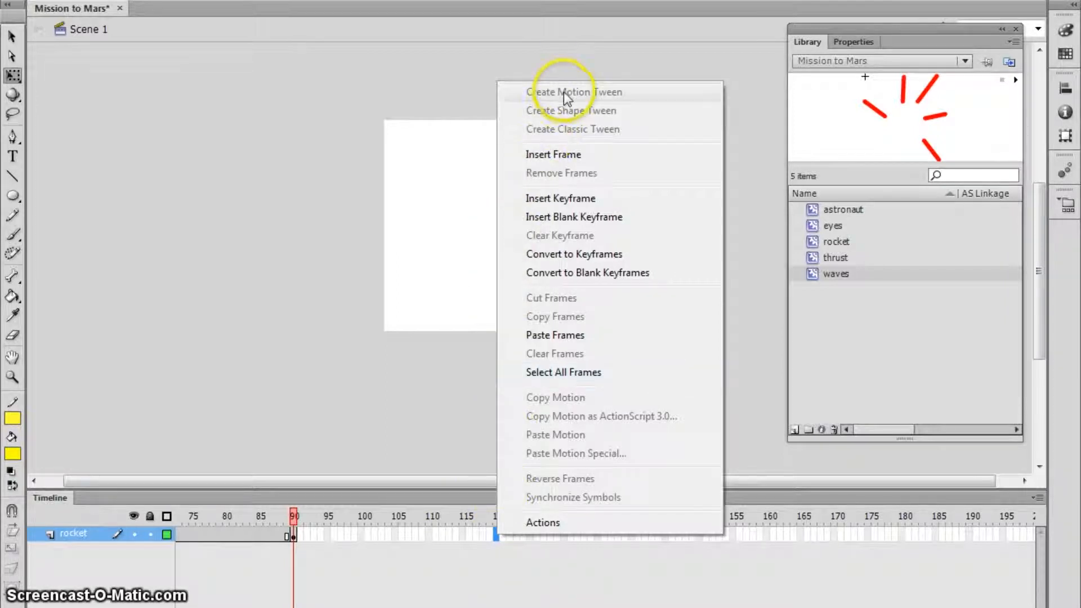
{"action": "left_click", "coordinate": [461, 303]}
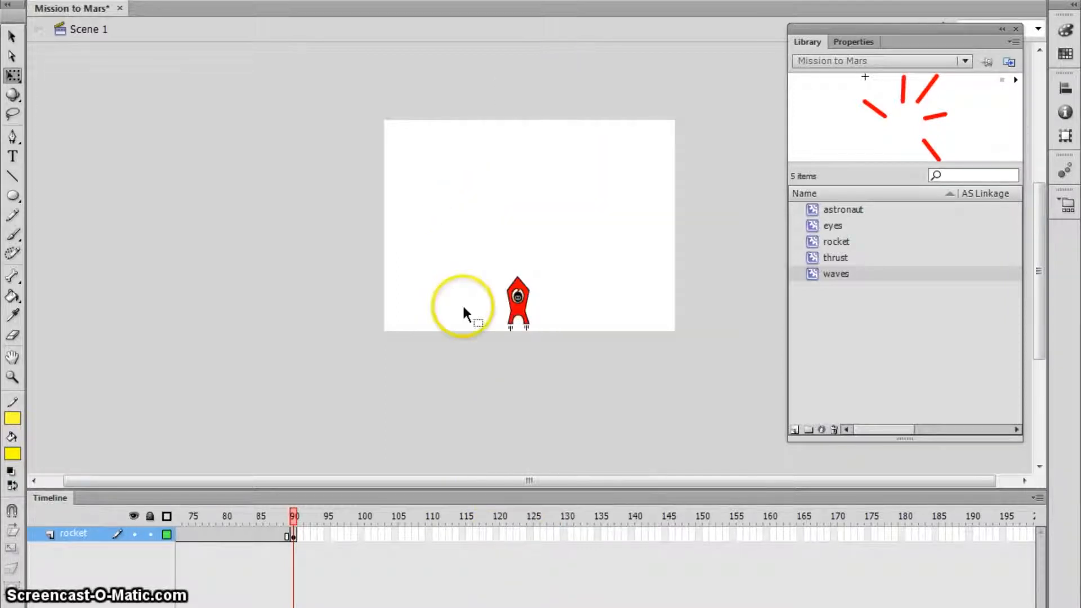
{"action": "left_click", "coordinate": [293, 532]}
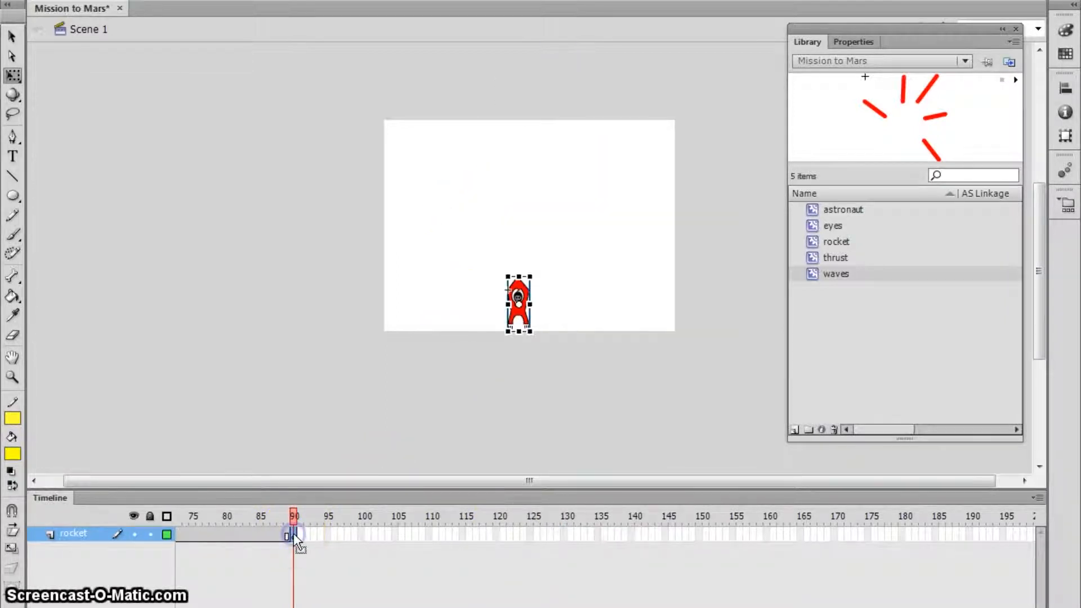
{"action": "right_click", "coordinate": [498, 532]}
{"action": "key", "text": "Escape"}
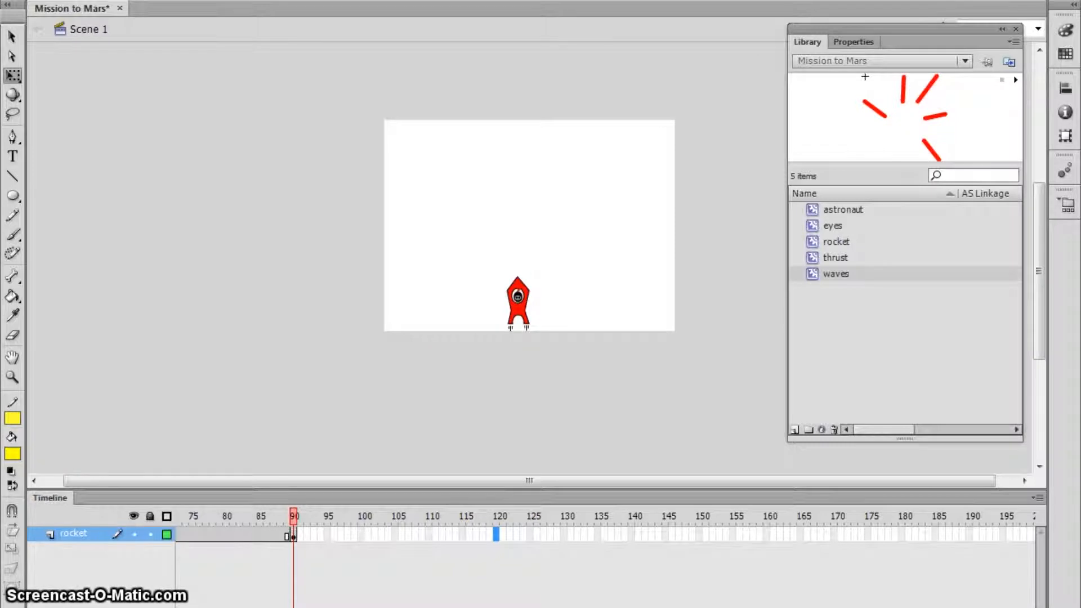
{"action": "left_click", "coordinate": [144, 1]}
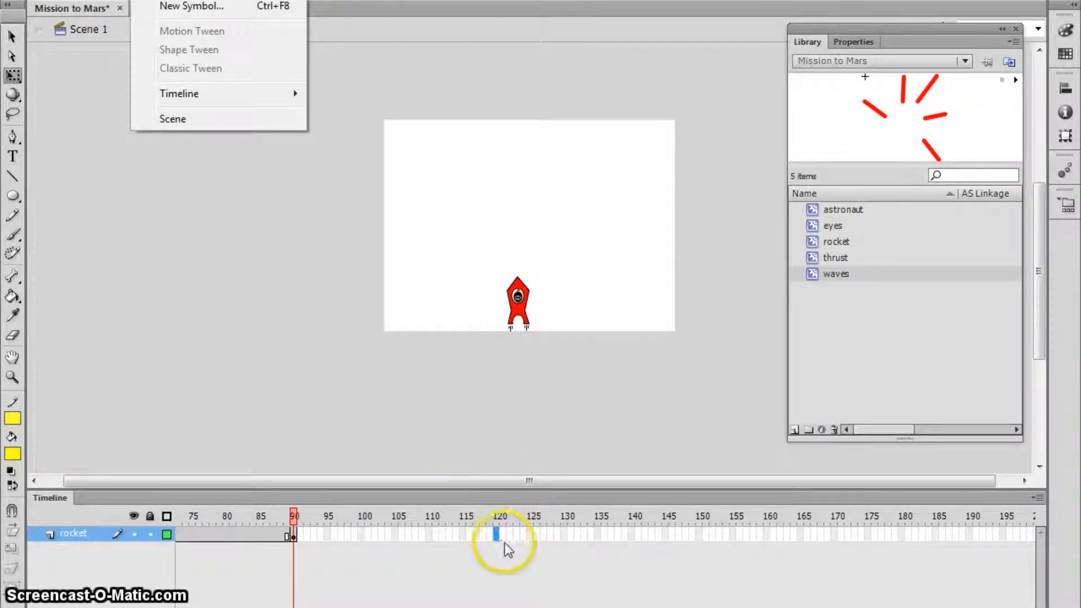
{"action": "right_click", "coordinate": [494, 538]}
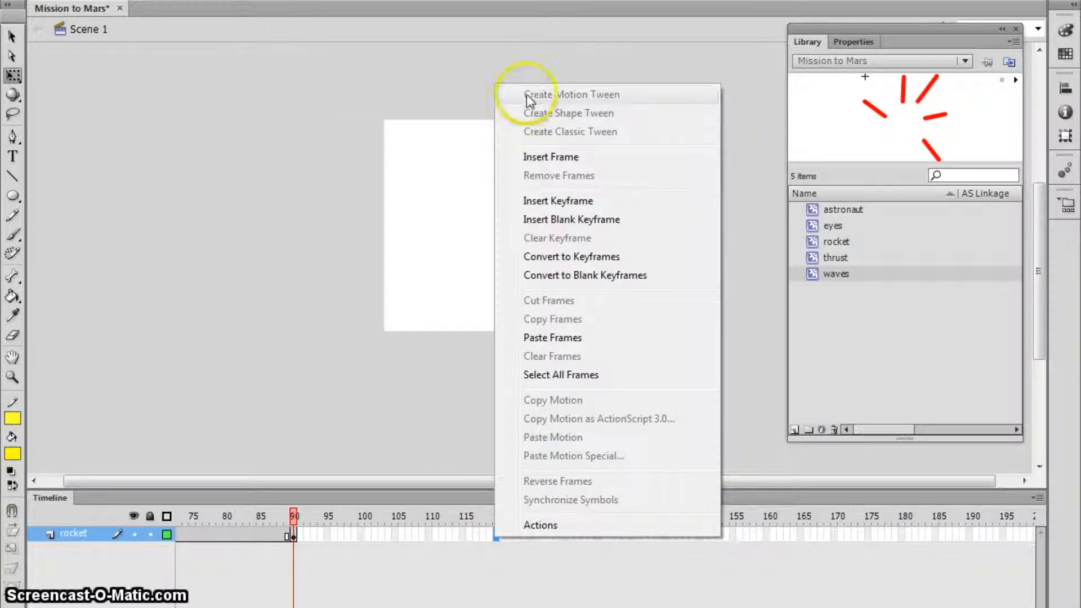
{"action": "left_click", "coordinate": [397, 370]}
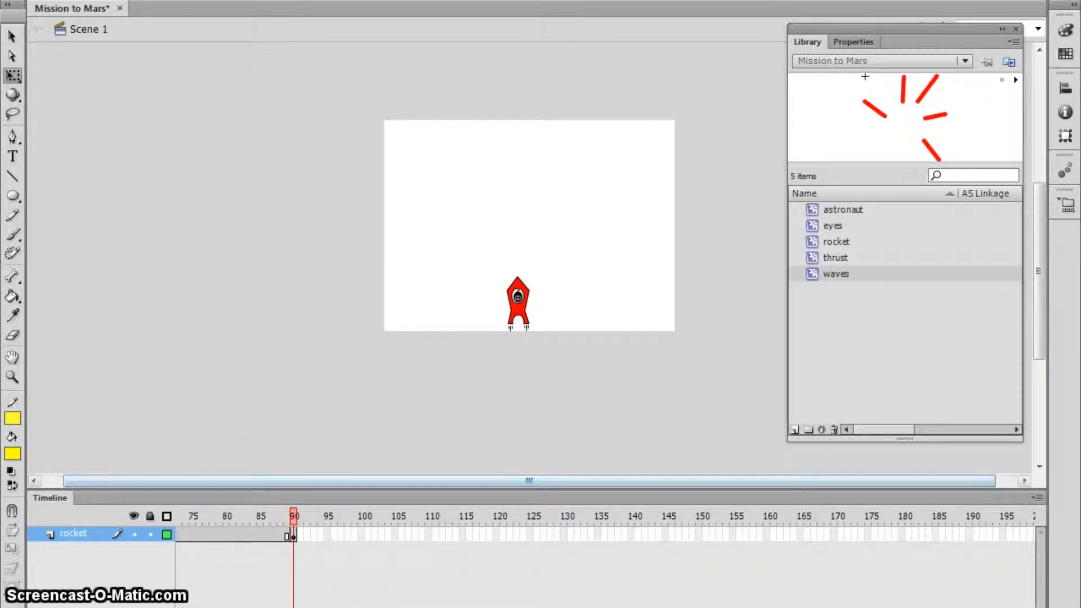
Extend the rocket layer from the keyframe at frame 90 to frame 120
{"action": "scroll", "coordinate": [606, 534], "scroll_direction": "left", "scroll_amount": 6}
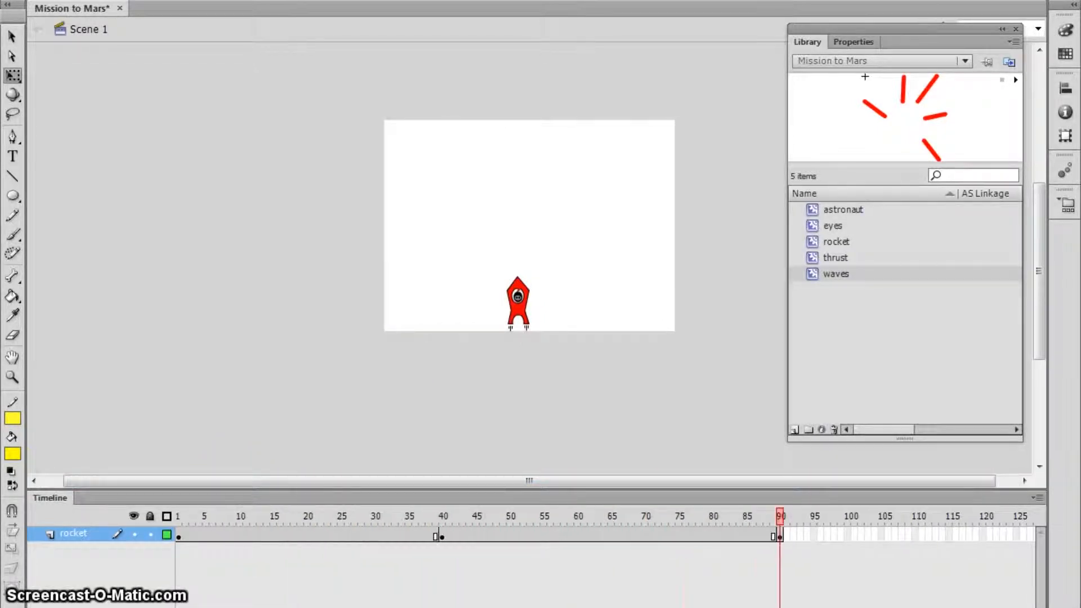
{"action": "scroll", "coordinate": [605, 534], "scroll_direction": "right", "scroll_amount": 6}
{"action": "scroll", "coordinate": [605, 534], "scroll_direction": "right", "scroll_amount": 1}
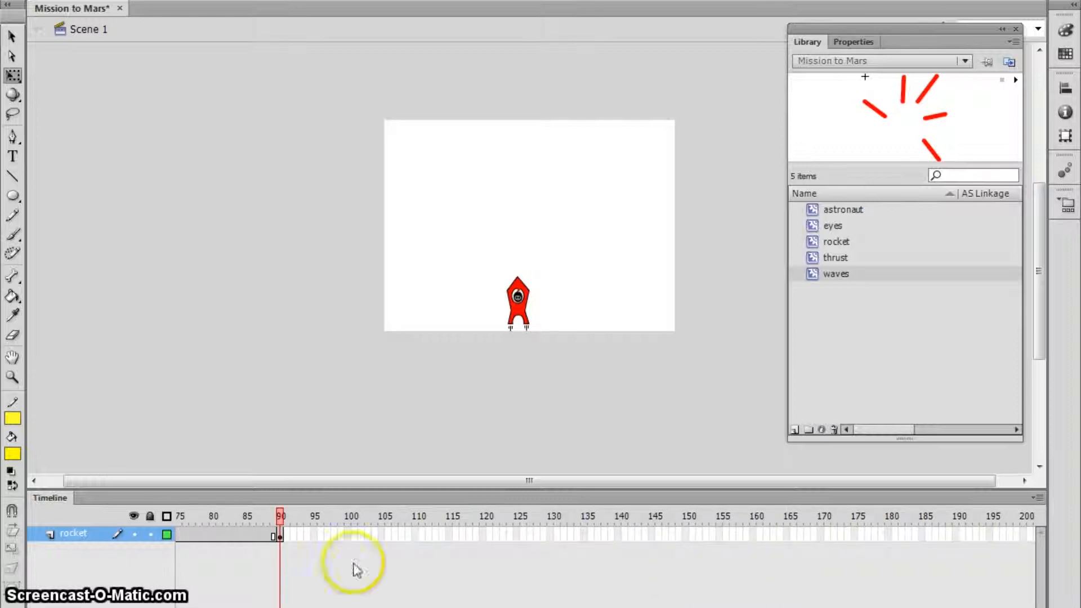
{"action": "left_click", "coordinate": [278, 532]}
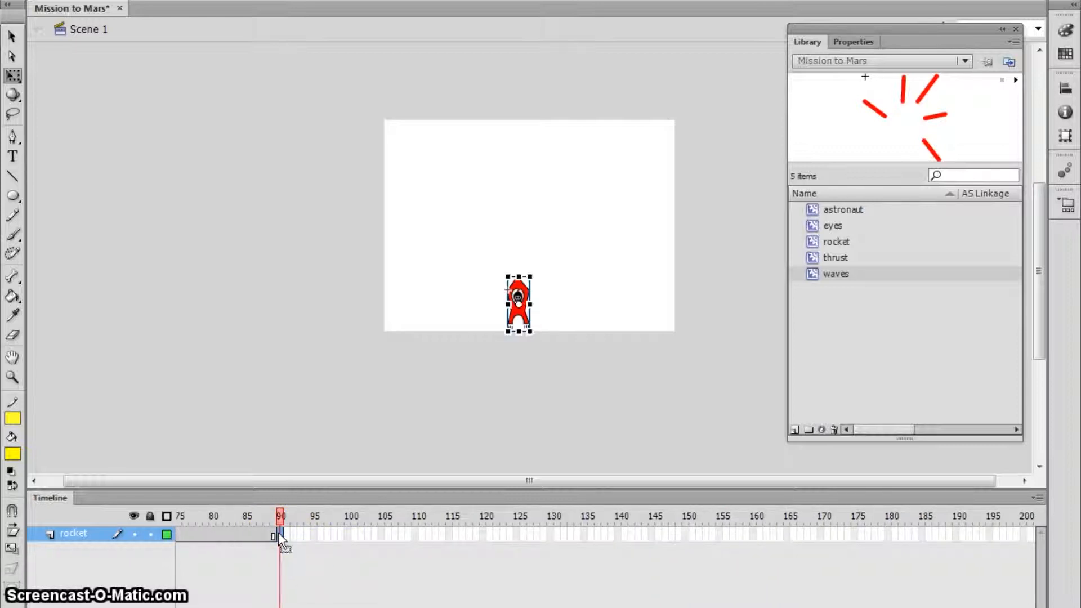
{"action": "left_click_drag", "start_coordinate": [278, 532], "coordinate": [483, 534]}
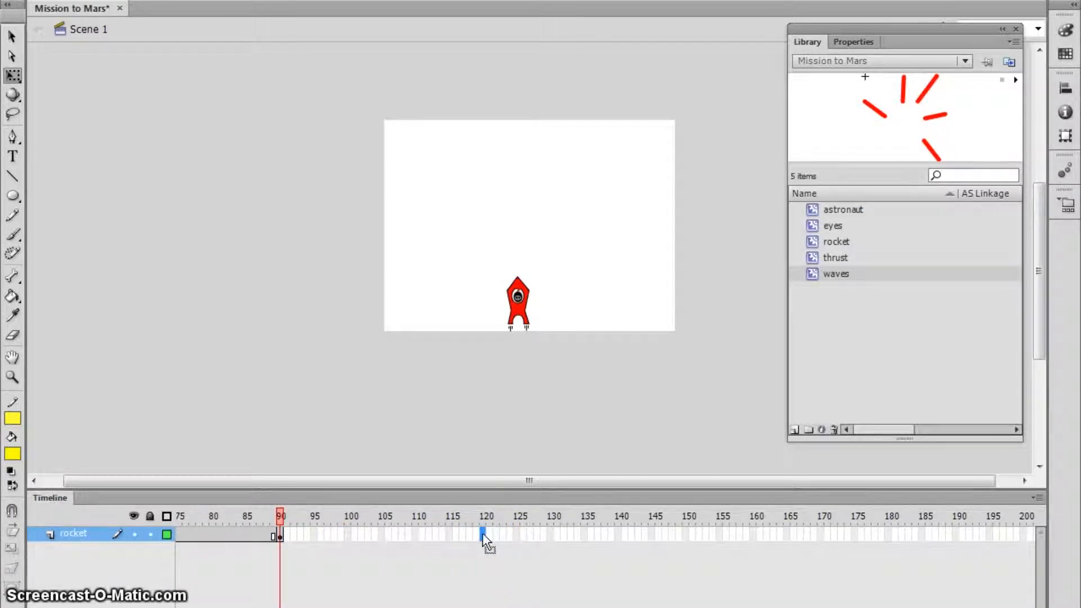
{"action": "key", "text": "F6"}
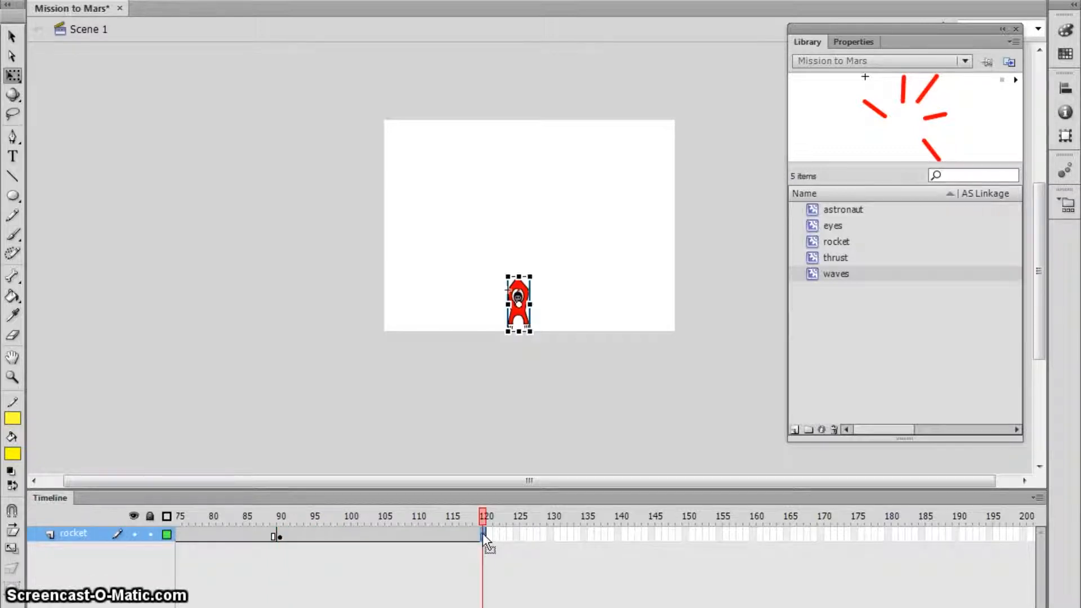
Create a motion tween on the rocket layer's span between frames 90 and 120
{"action": "left_click", "coordinate": [469, 538]}
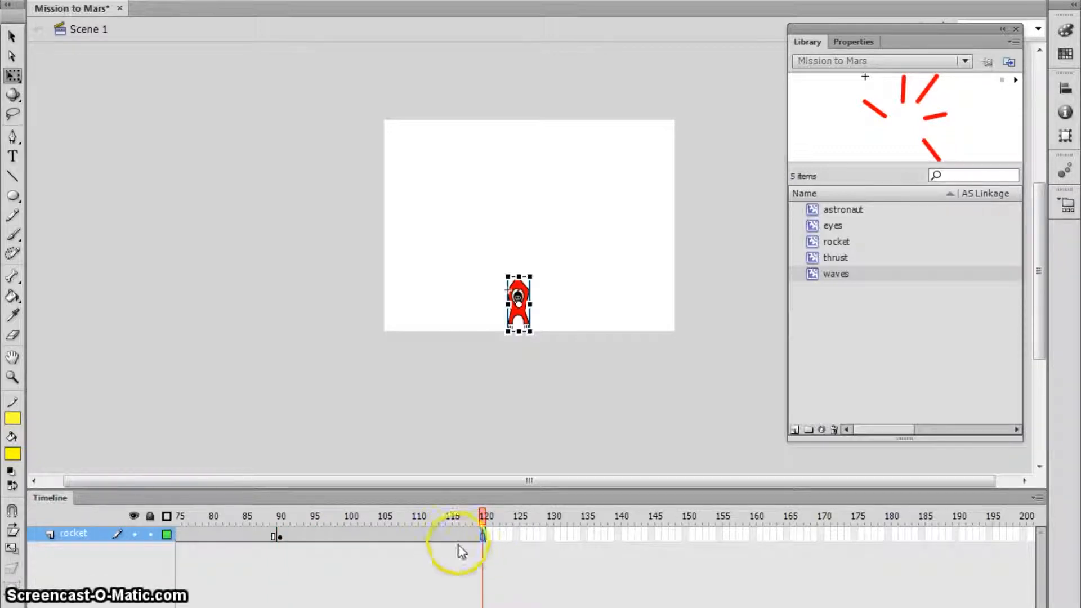
{"action": "left_click", "coordinate": [401, 533]}
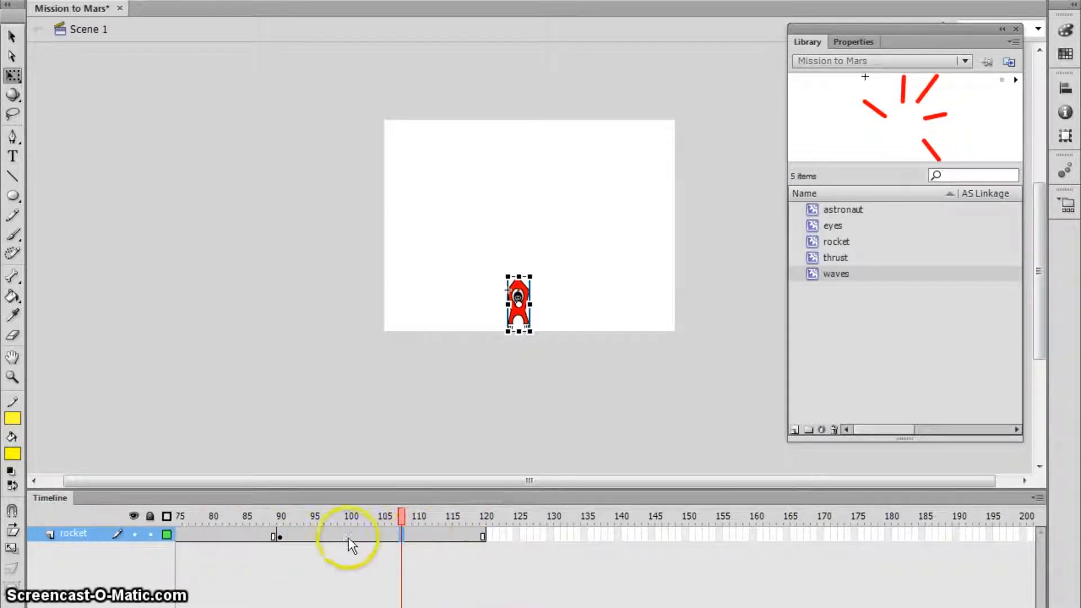
{"action": "right_click", "coordinate": [417, 538]}
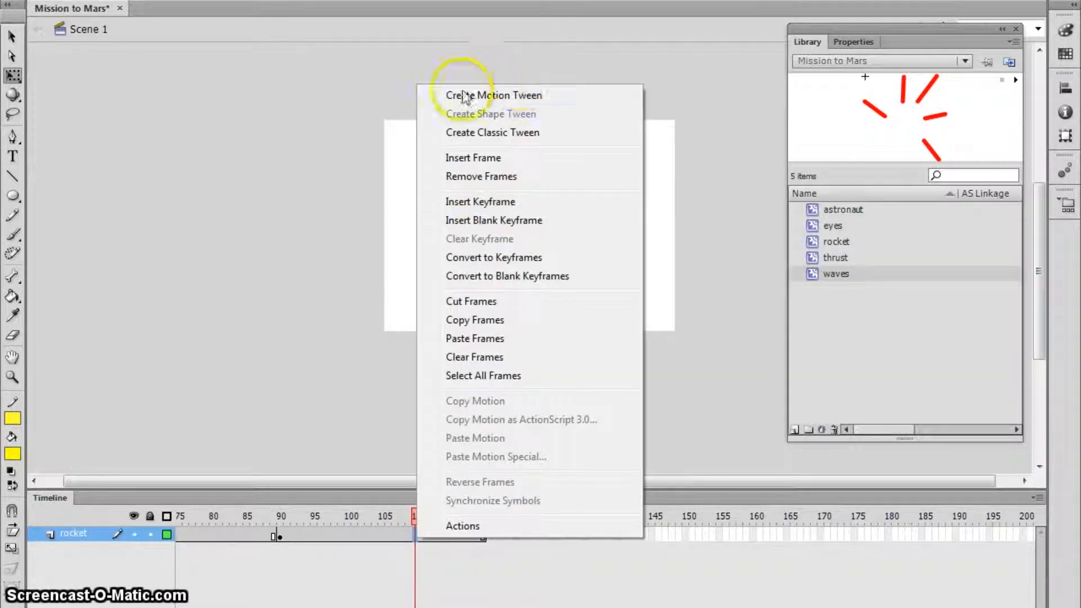
{"action": "left_click", "coordinate": [488, 96]}
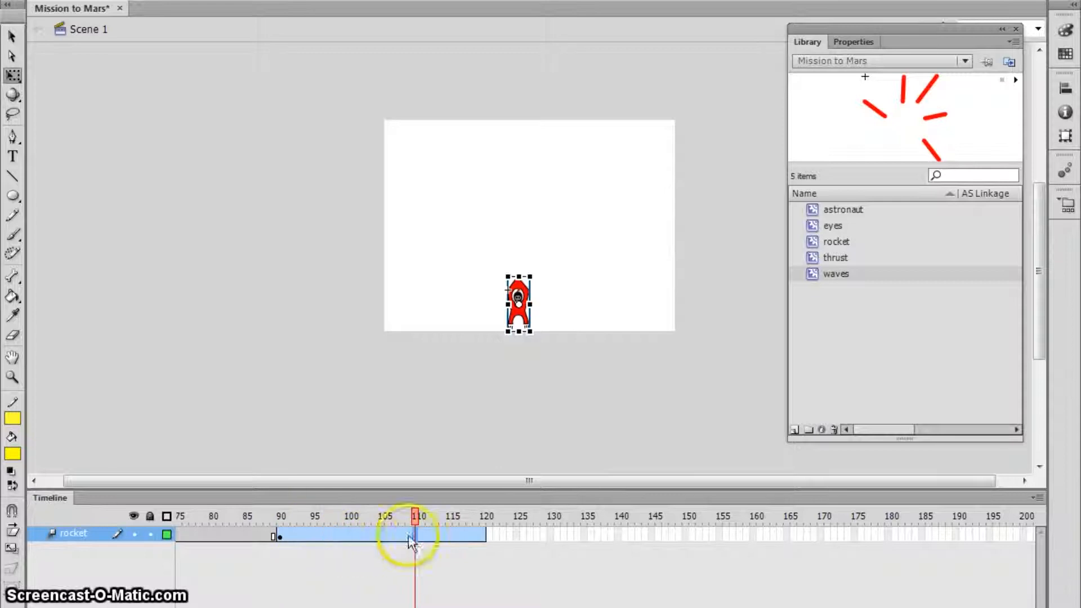
Move the rocket straight up until it sits just above the stage at frame 120, and scrub through the movement
{"action": "left_click_drag", "start_coordinate": [414, 515], "coordinate": [483, 517]}
{"action": "left_click", "coordinate": [482, 533]}
{"action": "left_click_drag", "start_coordinate": [524, 331], "coordinate": [521, 104]}
{"action": "left_click", "coordinate": [482, 514]}
{"action": "left_click_drag", "start_coordinate": [482, 514], "coordinate": [473, 493]}
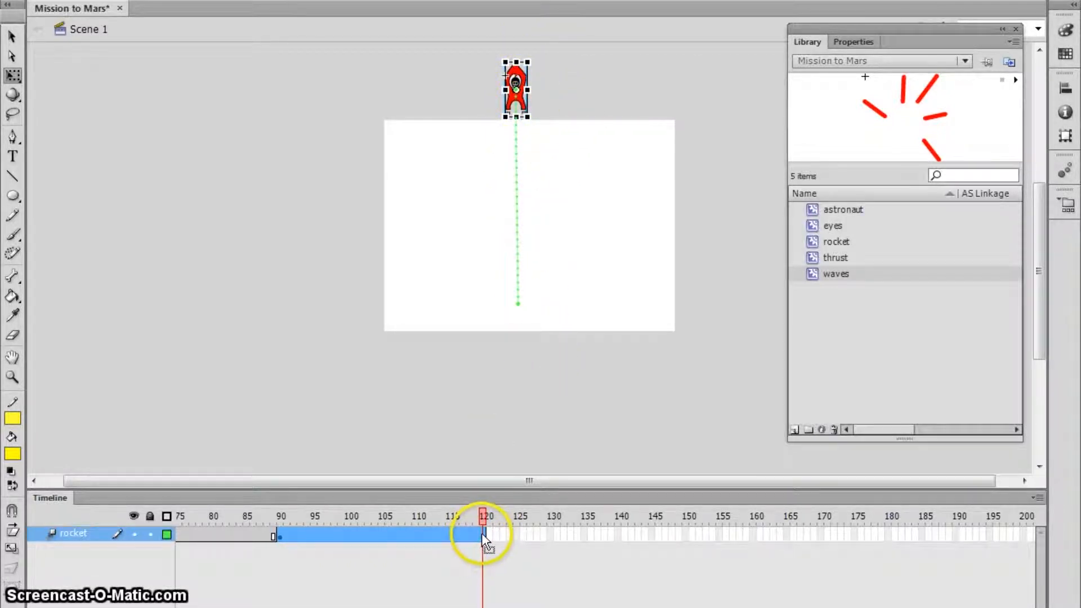
Extend the rocket's motion tween to frame 135 with a keyframe there and scrub back over the new frames
{"action": "left_click", "coordinate": [585, 534]}
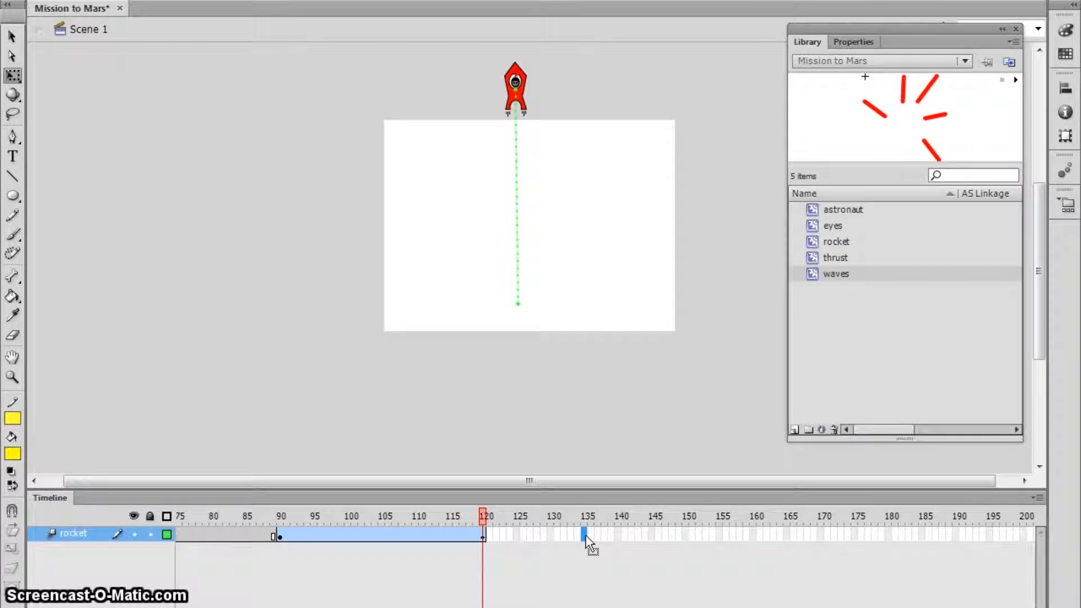
{"action": "key", "text": "F5"}
{"action": "left_click", "coordinate": [647, 506]}
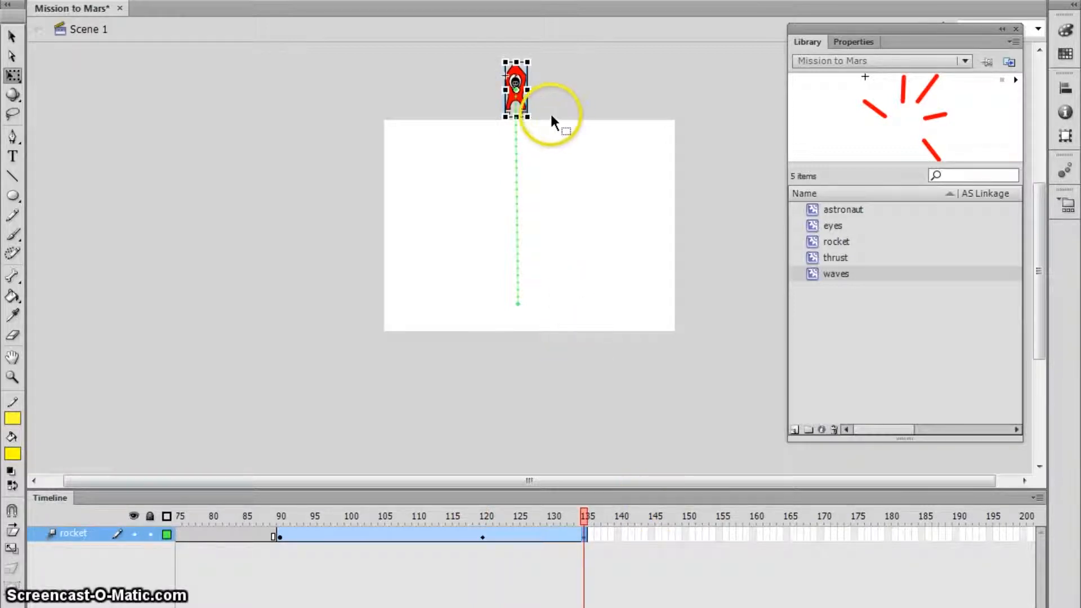
{"action": "left_click_drag", "start_coordinate": [584, 510], "coordinate": [521, 489]}
{"action": "left_click", "coordinate": [583, 534]}
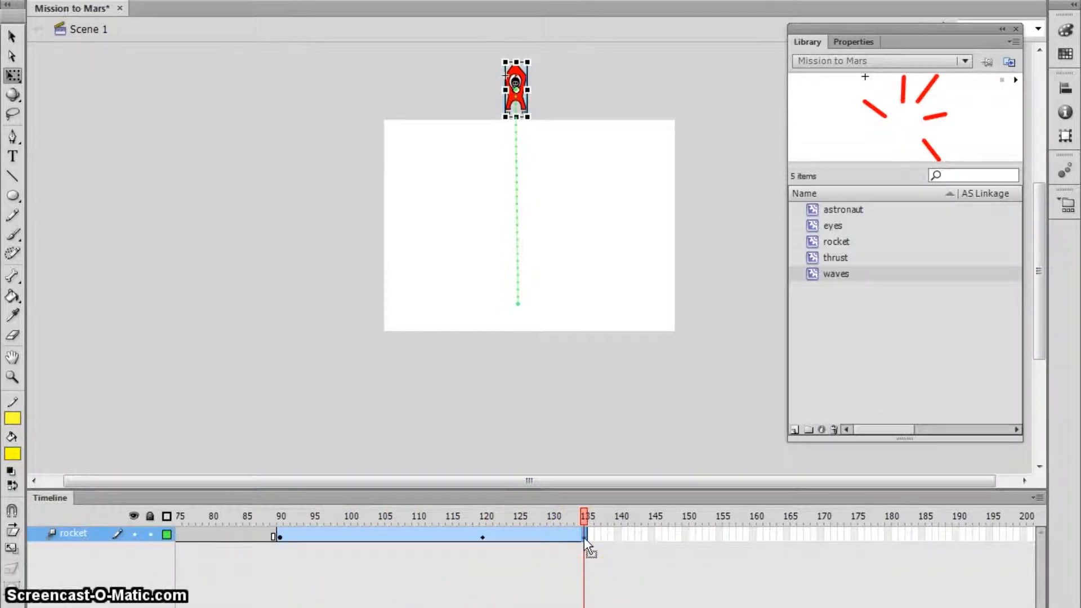
Try rotating the rocket upside down at frame 135 and preview the tween
{"action": "left_click_drag", "start_coordinate": [542, 118], "coordinate": [532, 63]}
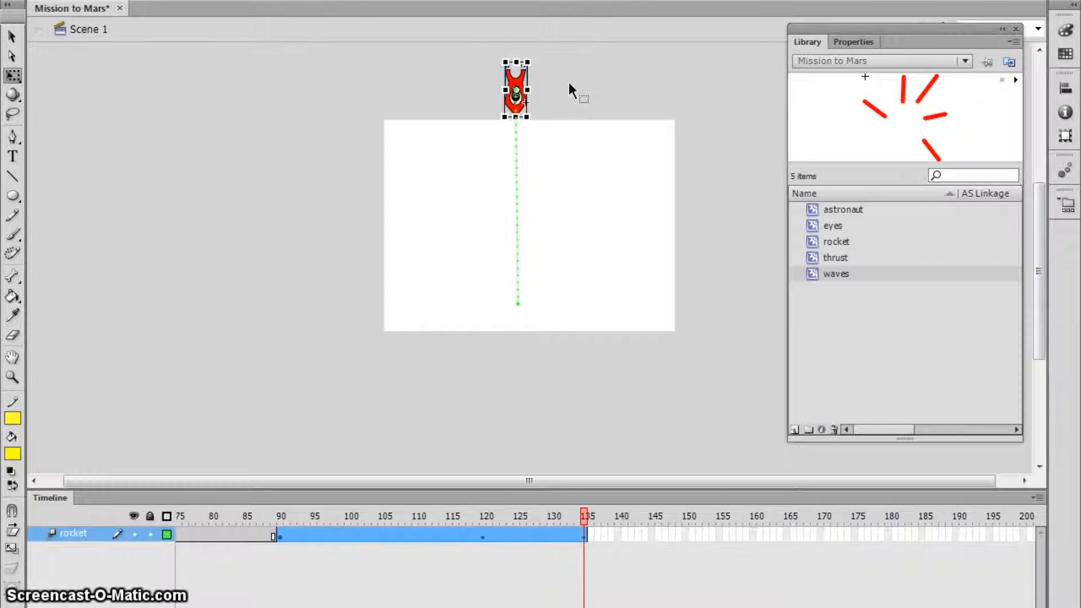
{"action": "left_click_drag", "start_coordinate": [583, 517], "coordinate": [379, 495]}
{"action": "key", "text": "Return"}
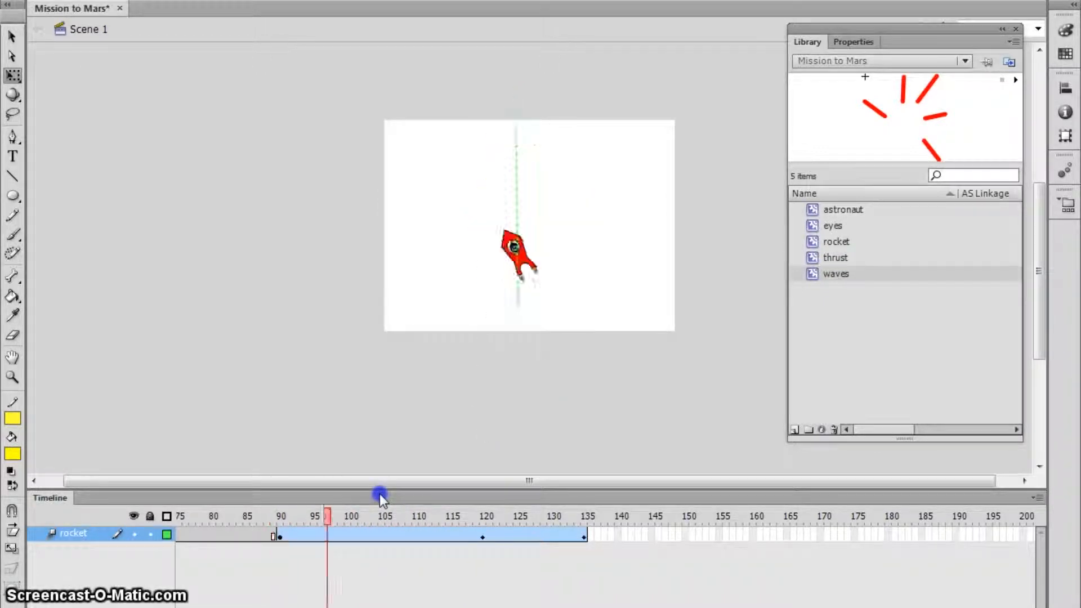
{"action": "mouse_move", "coordinate": [569, 489]}
{"action": "left_mouse_down"}
{"action": "mouse_move", "coordinate": [590, 491]}
{"action": "mouse_move", "coordinate": [567, 498]}
{"action": "left_mouse_up"}
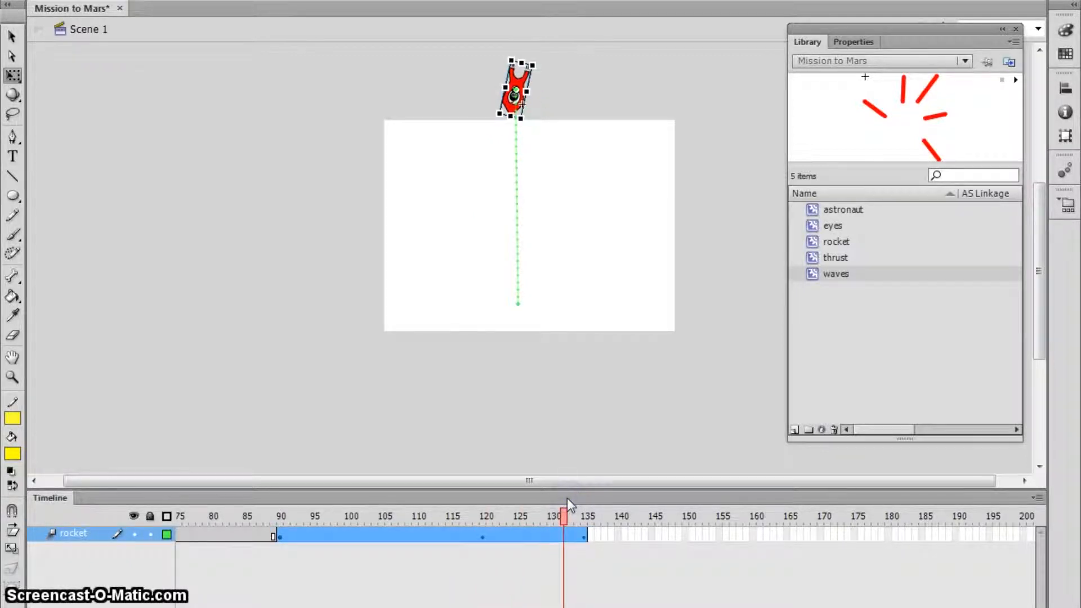
{"action": "left_click", "coordinate": [573, 485]}
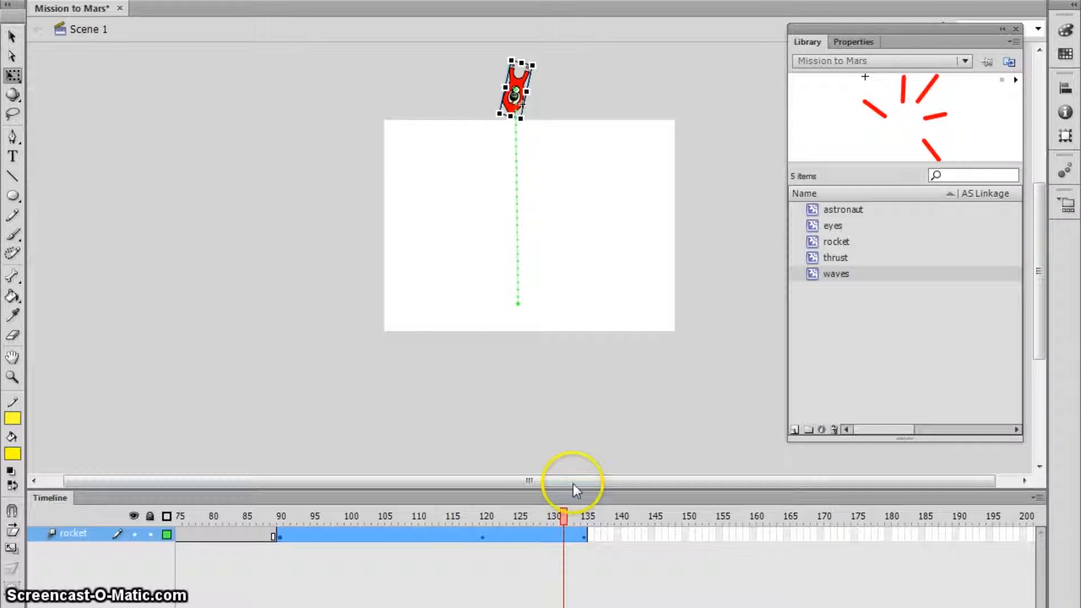
Undo the rocket's rotation and the extension of the tween to frame 135
{"action": "key", "text": "period"}
{"action": "key", "text": "period"}
{"action": "key", "text": "period"}
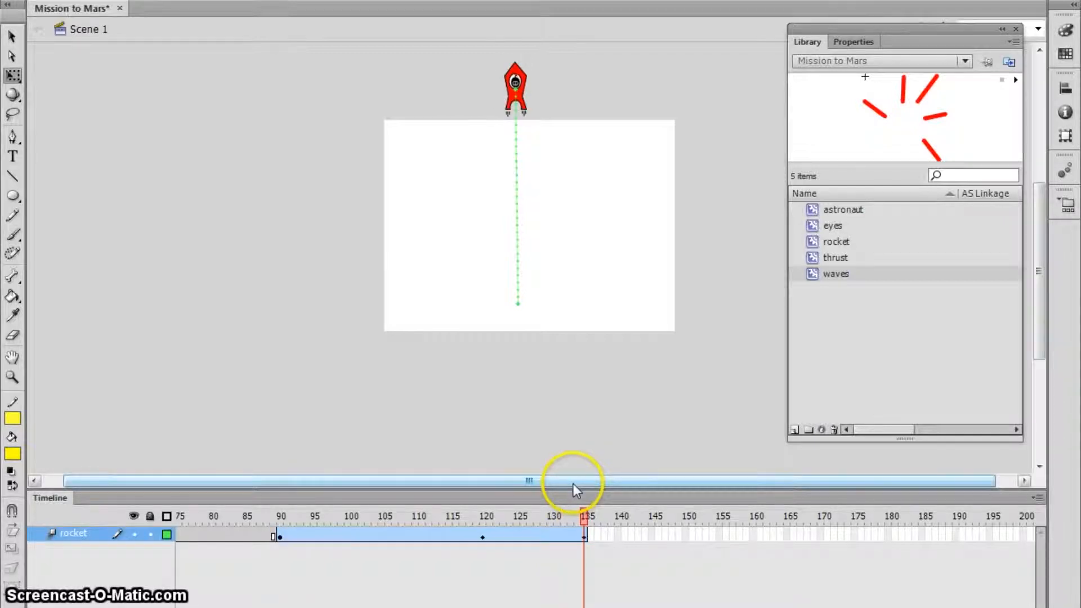
{"action": "key", "text": "ctrl+z"}
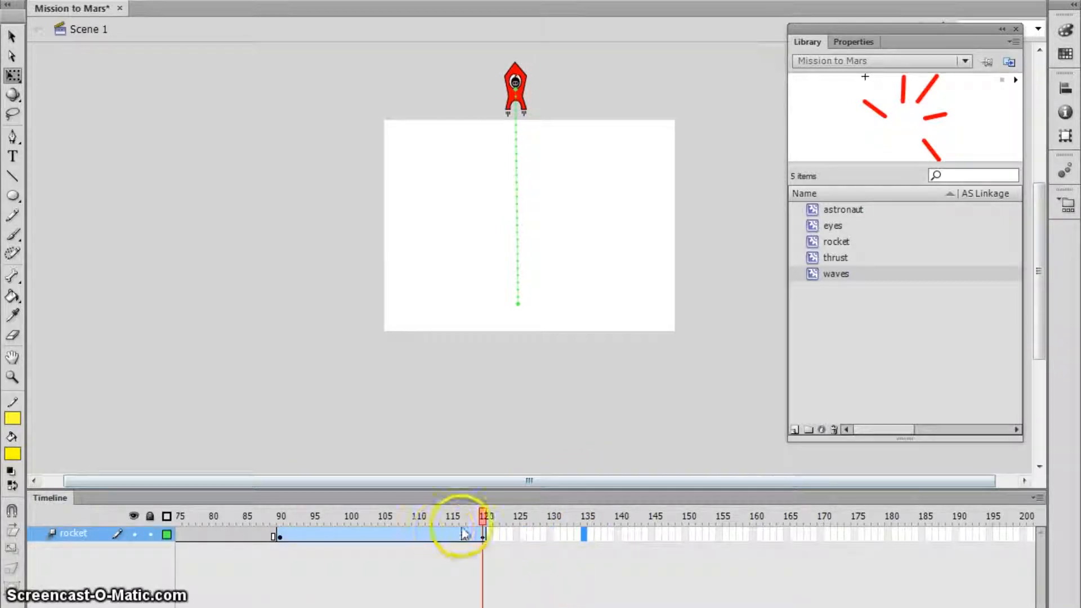
Examine the end of the rocket's motion tween around frame 120 and scrub back over its last frames
{"action": "left_click", "coordinate": [482, 537]}
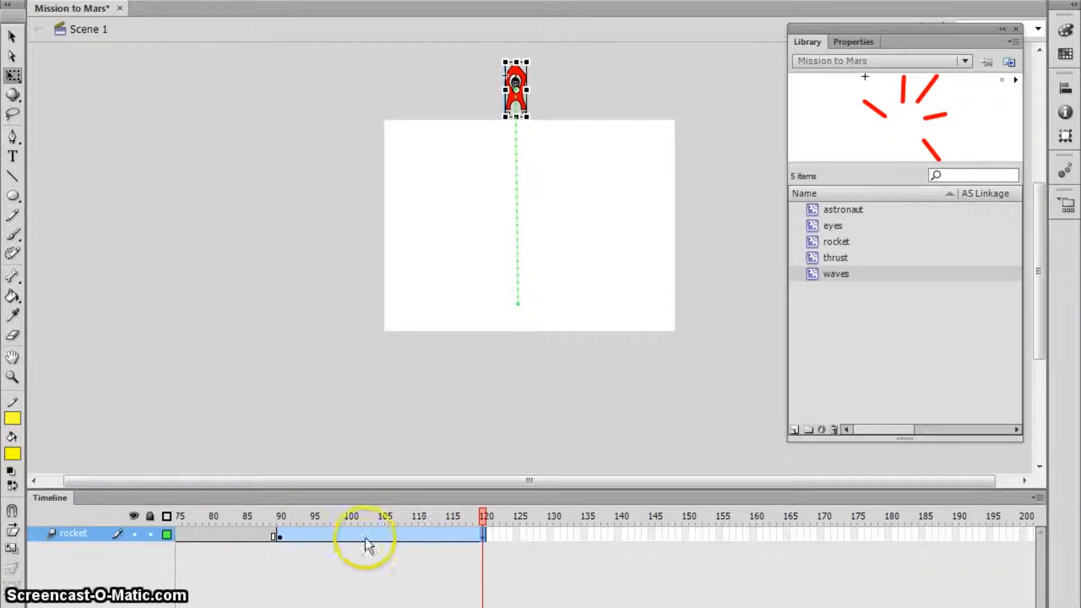
{"action": "left_click", "coordinate": [484, 513]}
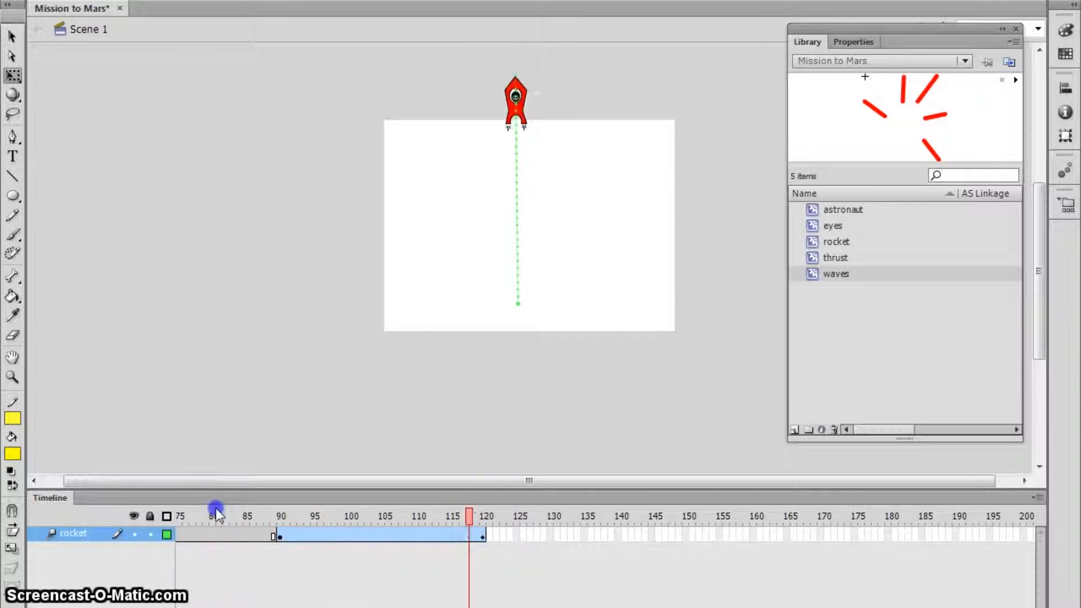
{"action": "left_click", "coordinate": [492, 538]}
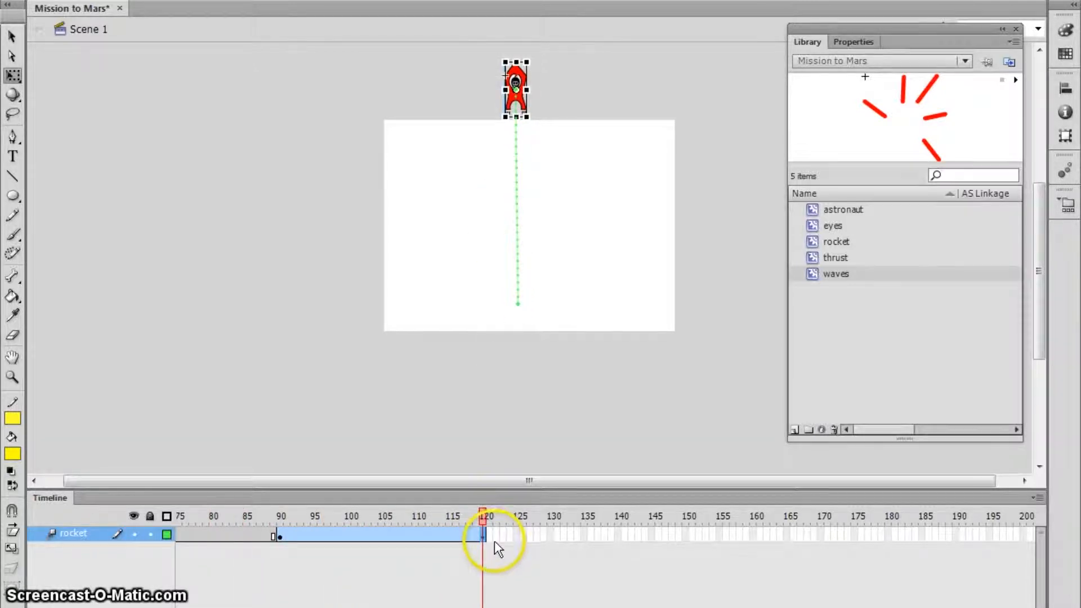
{"action": "left_click", "coordinate": [488, 534]}
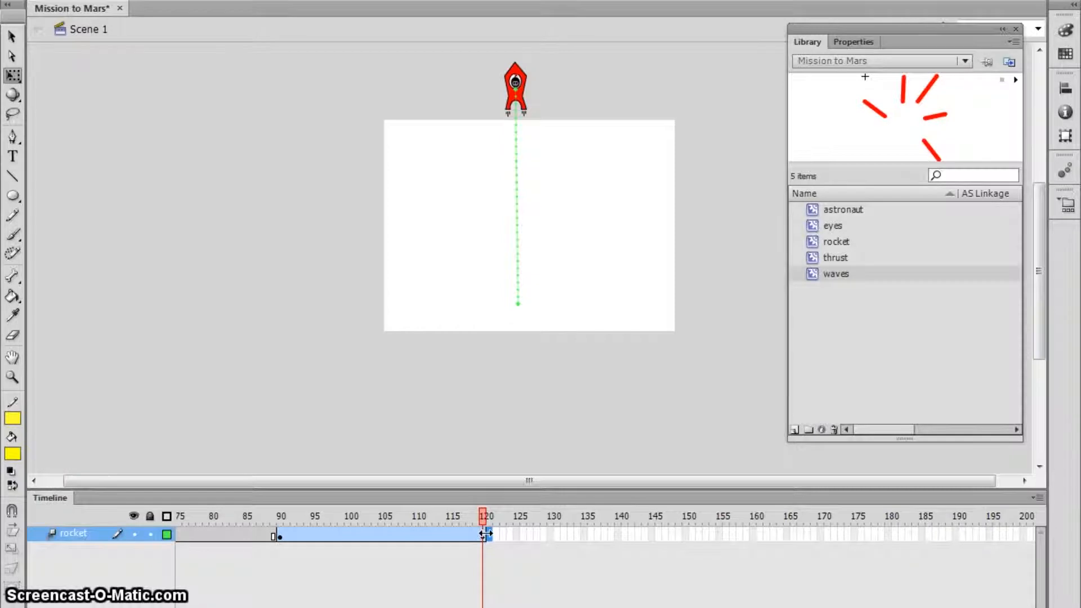
{"action": "left_click", "coordinate": [487, 535]}
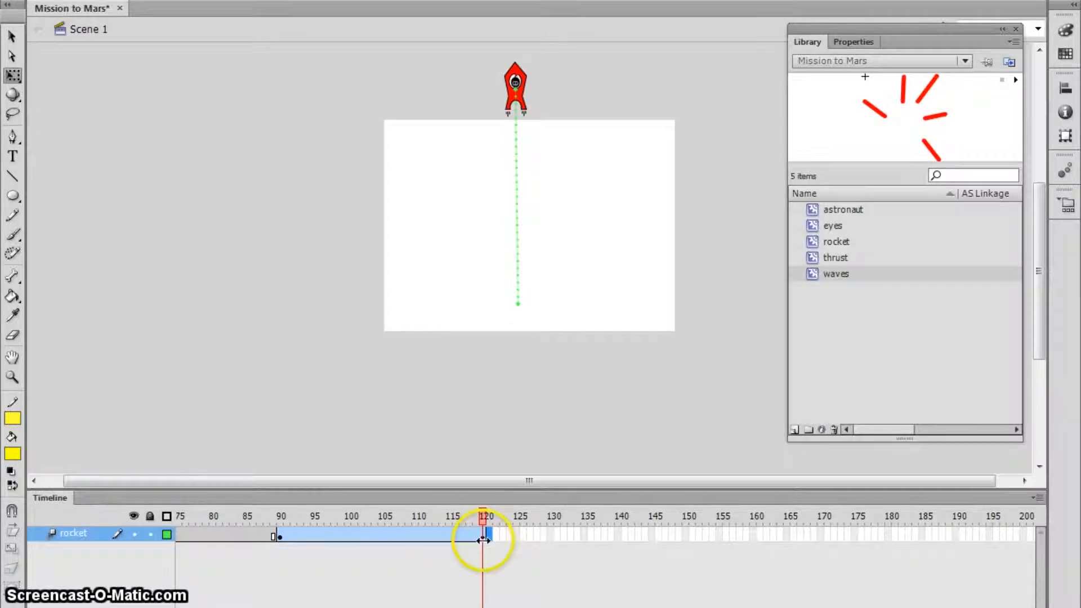
{"action": "left_click", "coordinate": [484, 516]}
{"action": "left_click_drag", "start_coordinate": [484, 517], "coordinate": [462, 516]}
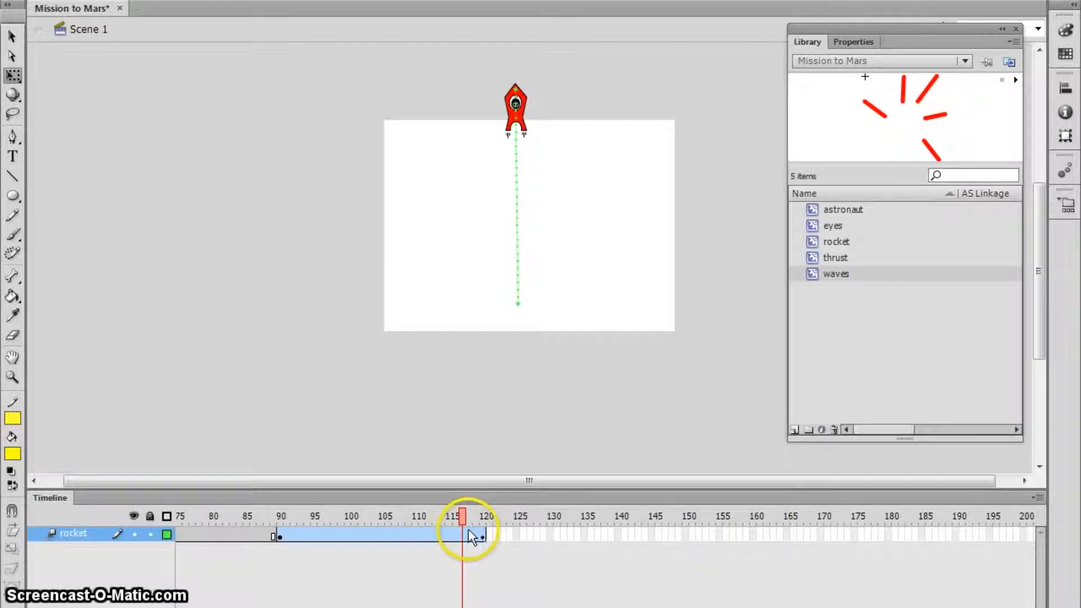
Move the rocket slightly left at frame 104 to bend its flight path, and scrub through the movement
{"action": "left_click_drag", "start_coordinate": [464, 517], "coordinate": [380, 516]}
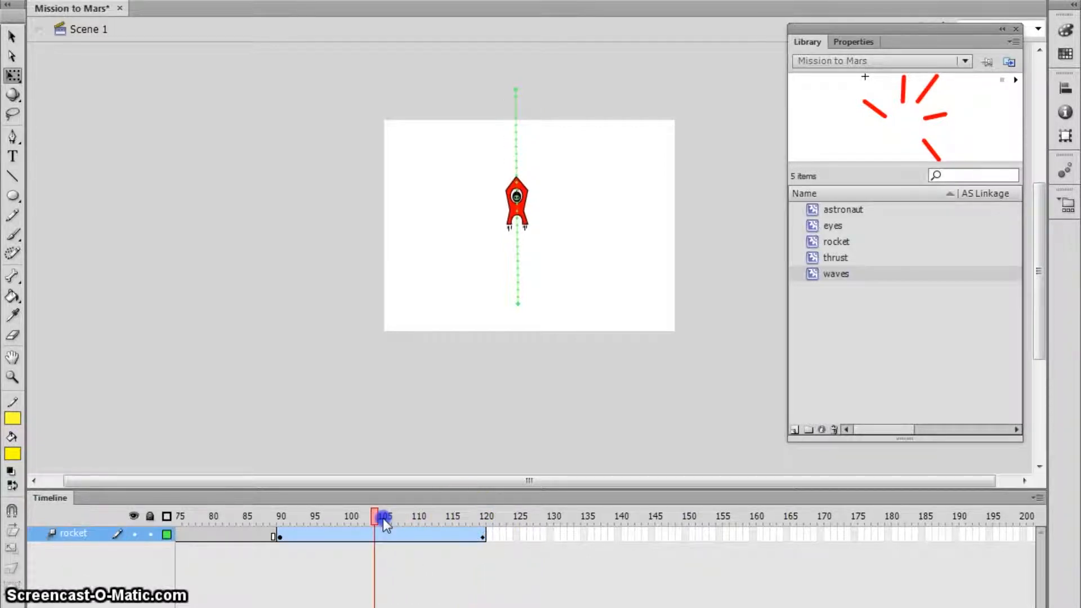
{"action": "left_click", "coordinate": [520, 204]}
{"action": "left_click_drag", "start_coordinate": [522, 208], "coordinate": [508, 205]}
{"action": "key", "text": "ctrl+z"}
{"action": "left_click", "coordinate": [507, 204]}
{"action": "left_click", "coordinate": [519, 203]}
{"action": "mouse_move", "coordinate": [518, 203]}
{"action": "left_mouse_down"}
{"action": "mouse_move", "coordinate": [488, 198]}
{"action": "mouse_move", "coordinate": [524, 193]}
{"action": "mouse_move", "coordinate": [502, 193]}
{"action": "left_mouse_up"}
{"action": "key", "text": "ctrl+z"}
{"action": "left_click", "coordinate": [518, 193]}
{"action": "key", "text": "ctrl+z"}
{"action": "left_click", "coordinate": [557, 186]}
{"action": "left_click", "coordinate": [523, 196]}
{"action": "key", "text": "ctrl+z"}
{"action": "key", "text": "ctrl+z"}
{"action": "key", "text": "ctrl+z"}
{"action": "left_click", "coordinate": [536, 190]}
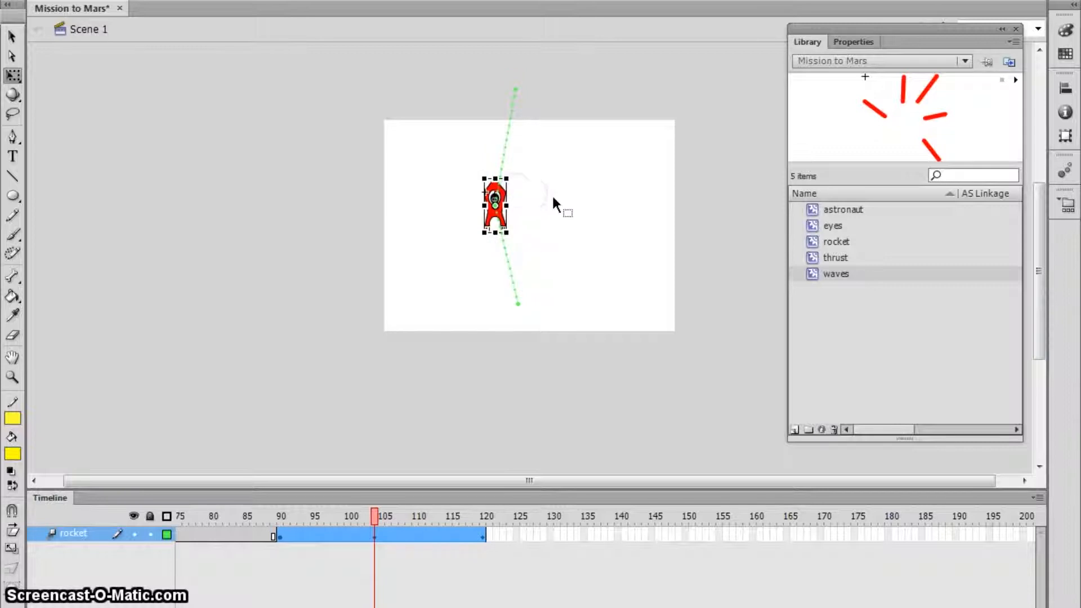
{"action": "left_click", "coordinate": [365, 547]}
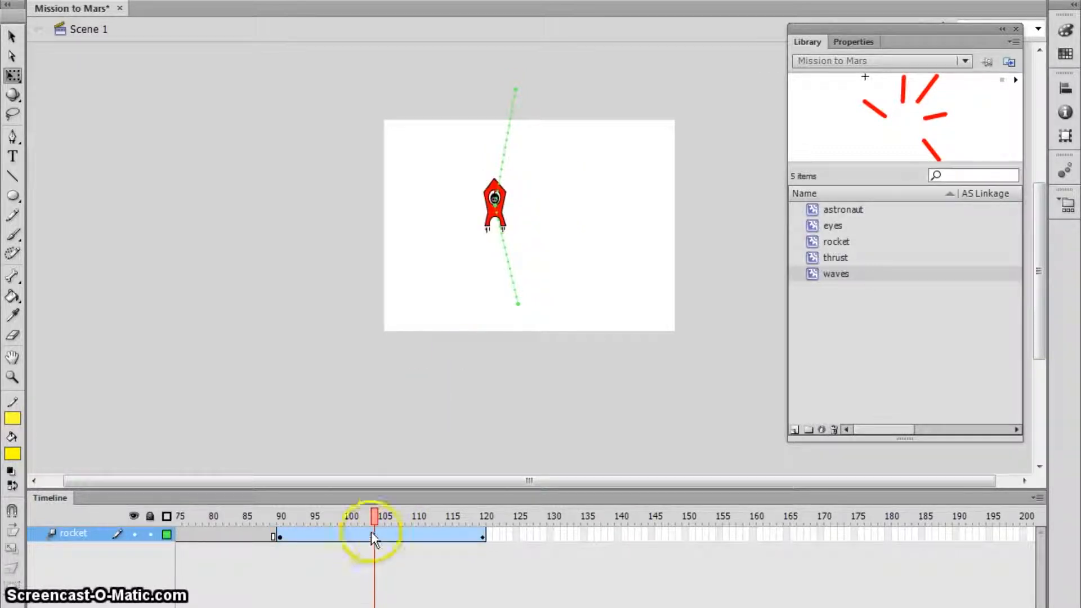
{"action": "left_click_drag", "start_coordinate": [376, 514], "coordinate": [327, 505]}
{"action": "left_click_drag", "start_coordinate": [491, 503], "coordinate": [273, 519]}
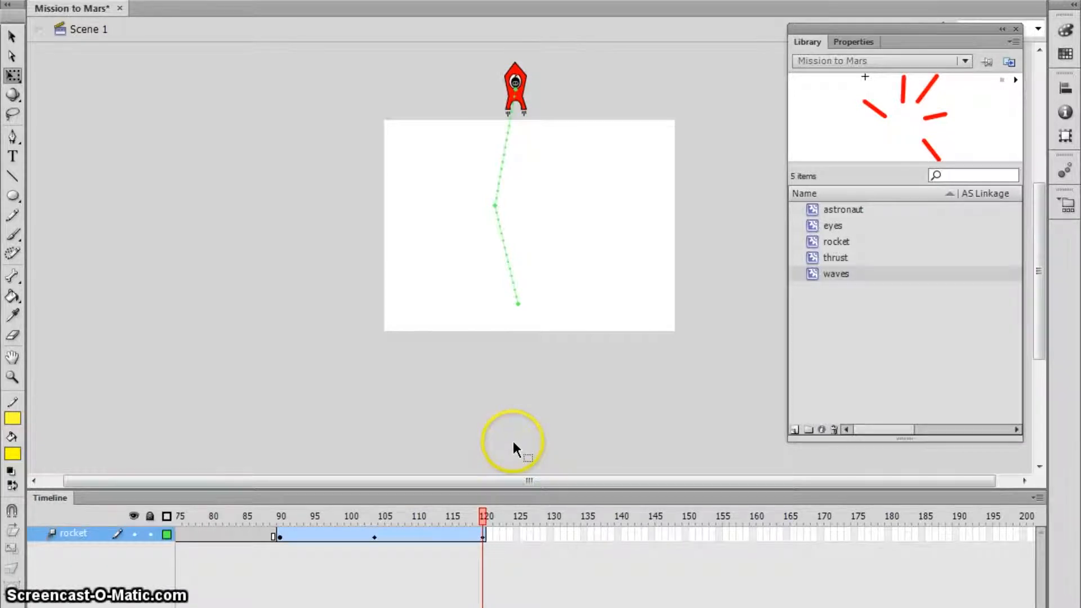
Extend the rocket layer by one frame and start a separate keyframe at frame 121, directly after the upward tween
{"action": "left_click", "coordinate": [482, 534]}
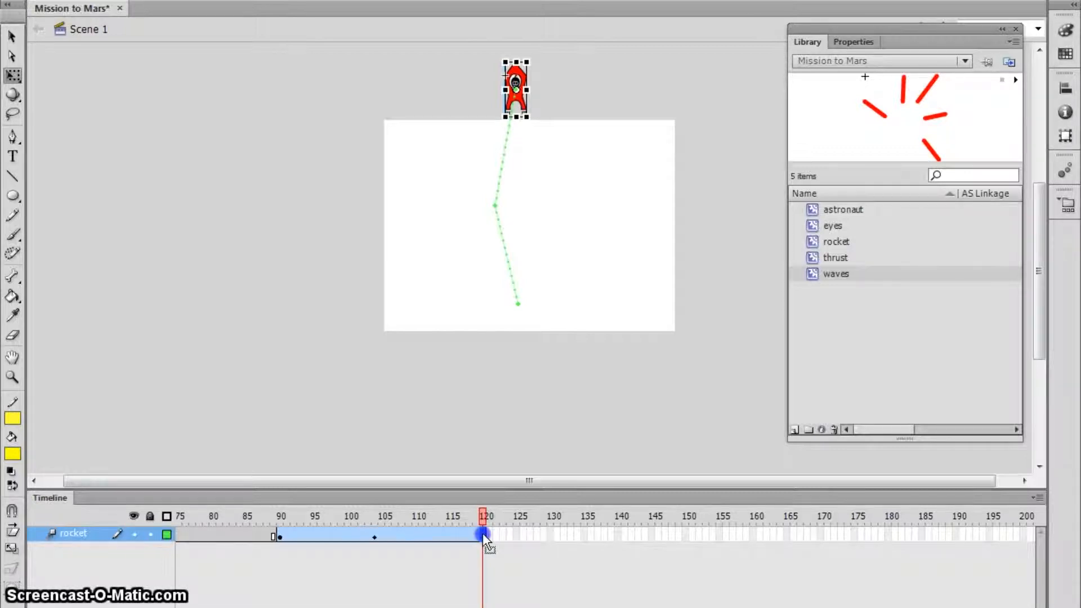
{"action": "left_click_drag", "start_coordinate": [482, 532], "coordinate": [488, 534]}
{"action": "left_click_drag", "start_coordinate": [488, 534], "coordinate": [435, 520]}
{"action": "left_click", "coordinate": [517, 585]}
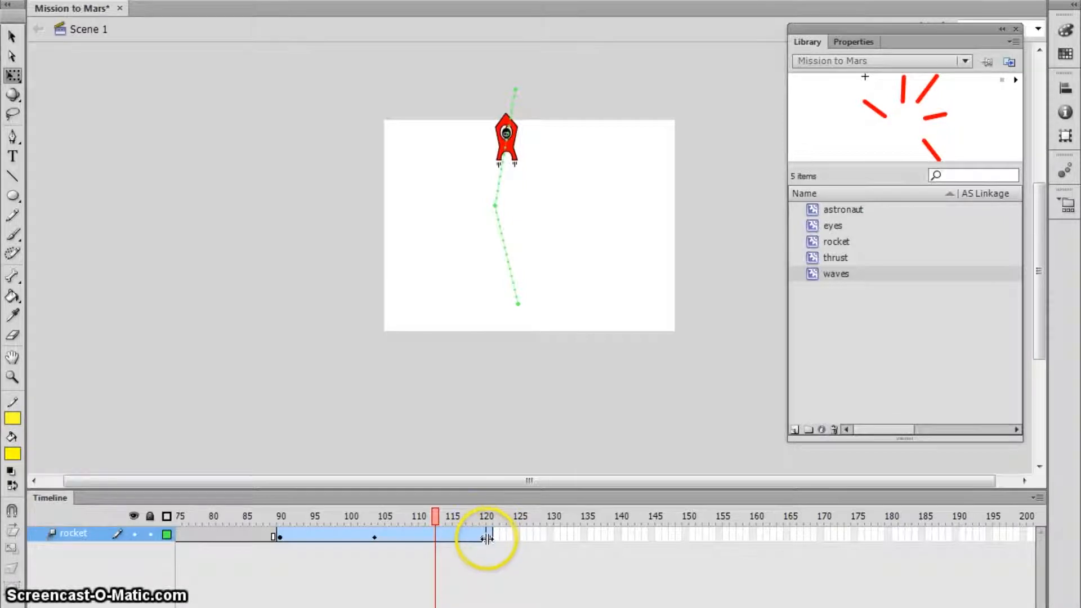
{"action": "left_click_drag", "start_coordinate": [434, 511], "coordinate": [496, 513]}
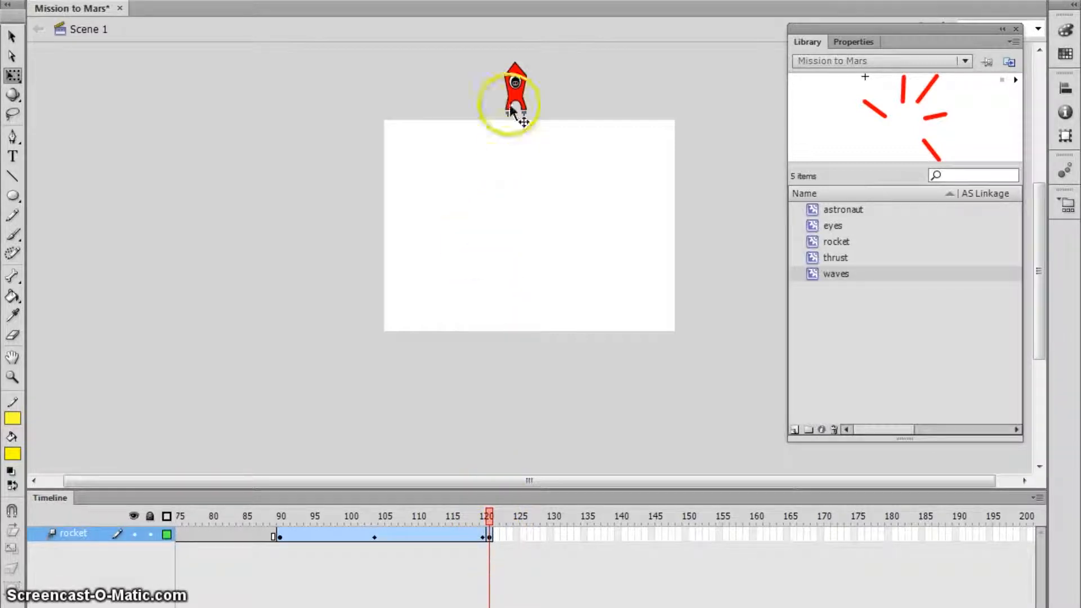
{"action": "left_click", "coordinate": [489, 535]}
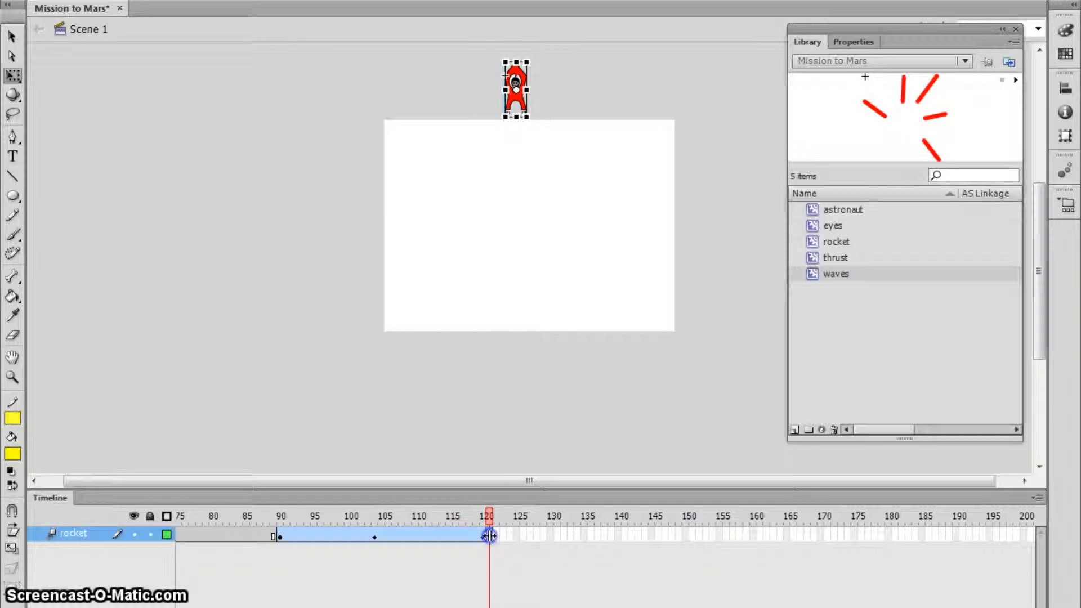
Rotate the rocket upside down at frame 121 and preview the animation
{"action": "left_click", "coordinate": [543, 123]}
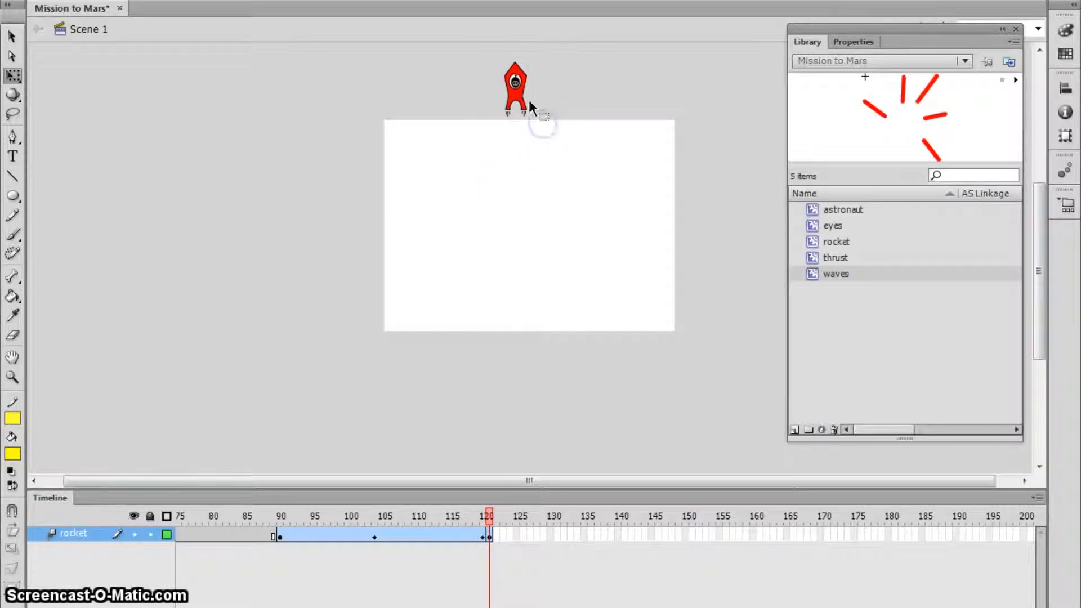
{"action": "left_click_drag", "start_coordinate": [541, 122], "coordinate": [516, 62]}
{"action": "left_click_drag", "start_coordinate": [488, 515], "coordinate": [281, 500]}
{"action": "key", "text": "Return"}
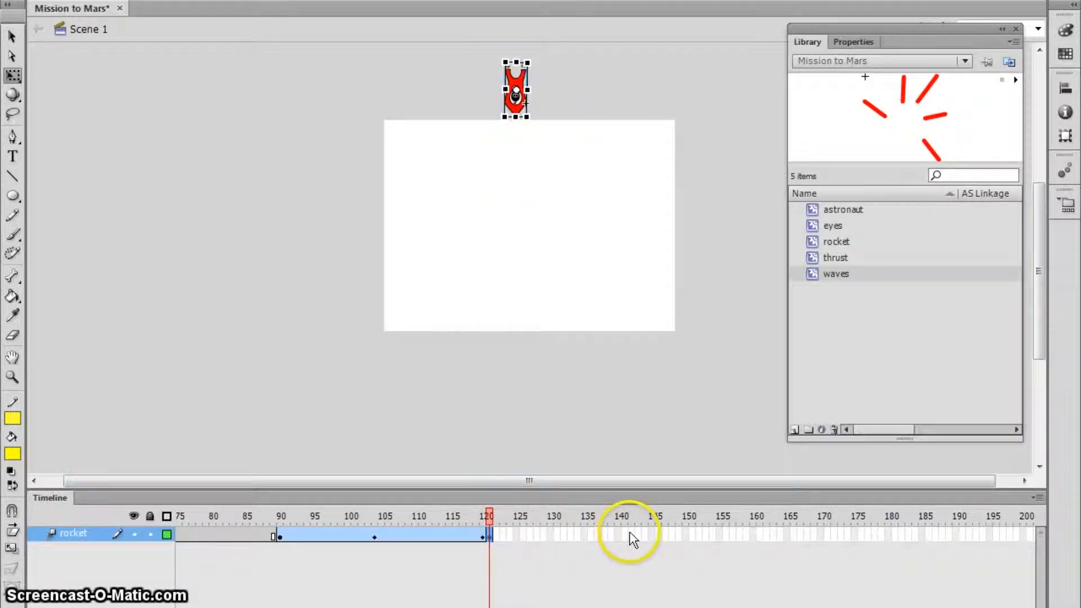
Extend the upside-down rocket to frame 145, remove the motion tween from that span and preview the pause
{"action": "left_click", "coordinate": [651, 533]}
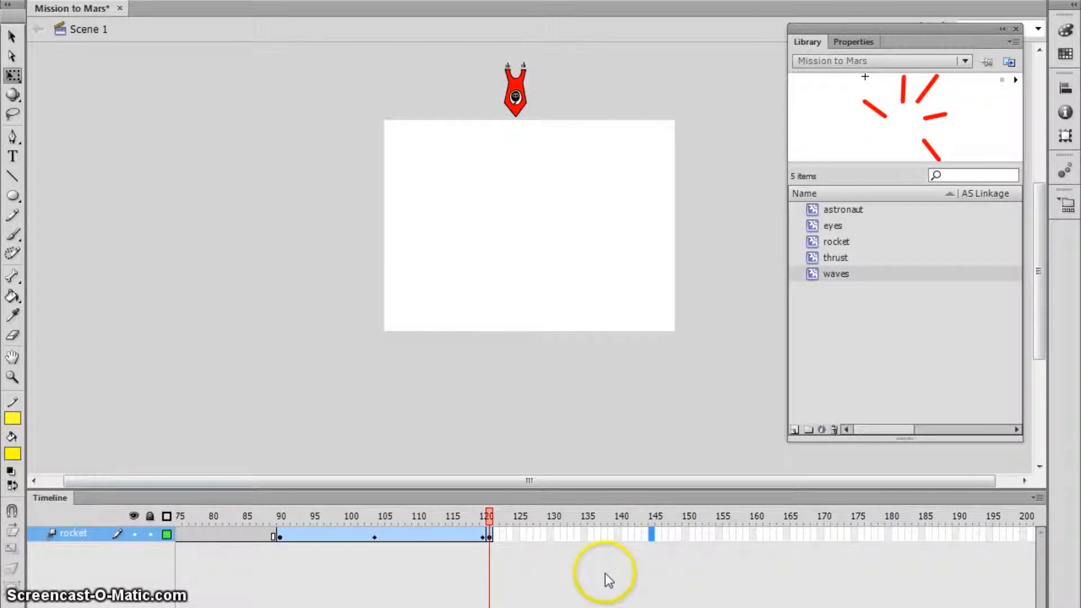
{"action": "key", "text": "F5"}
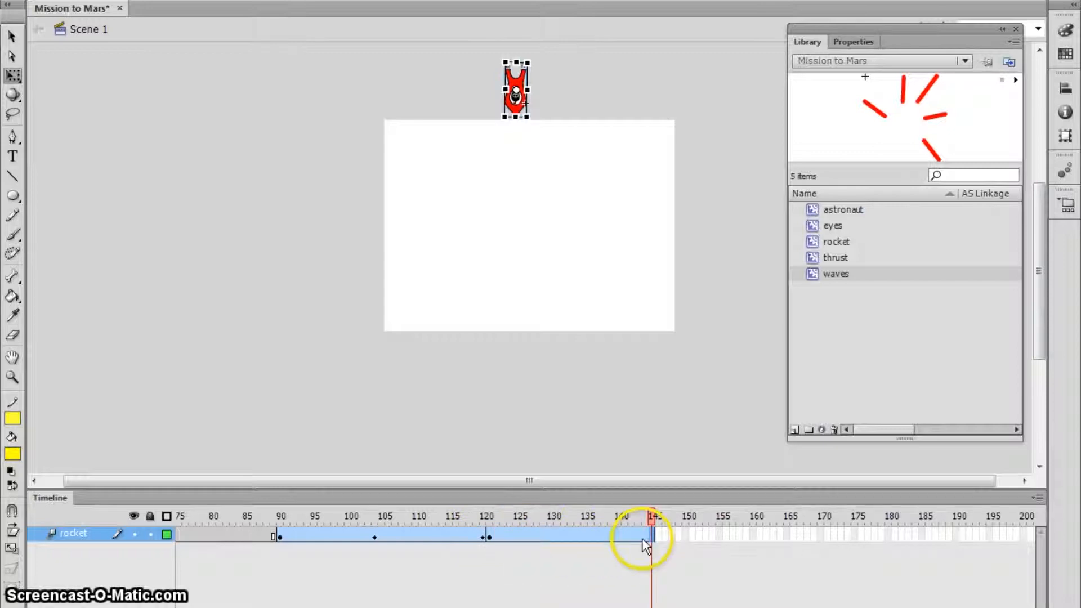
{"action": "right_click", "coordinate": [550, 536]}
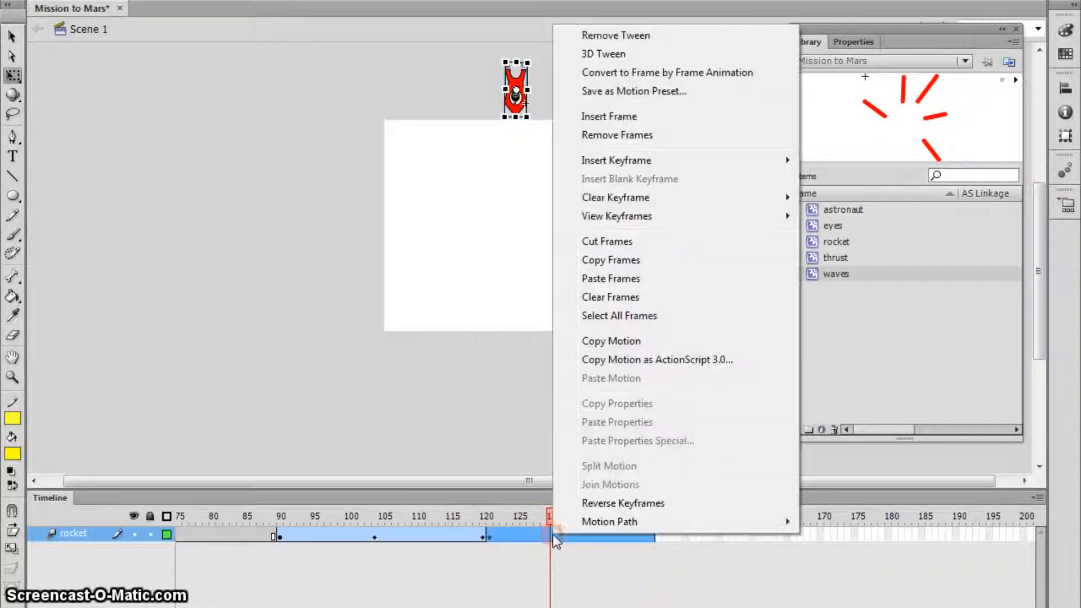
{"action": "left_click", "coordinate": [607, 38]}
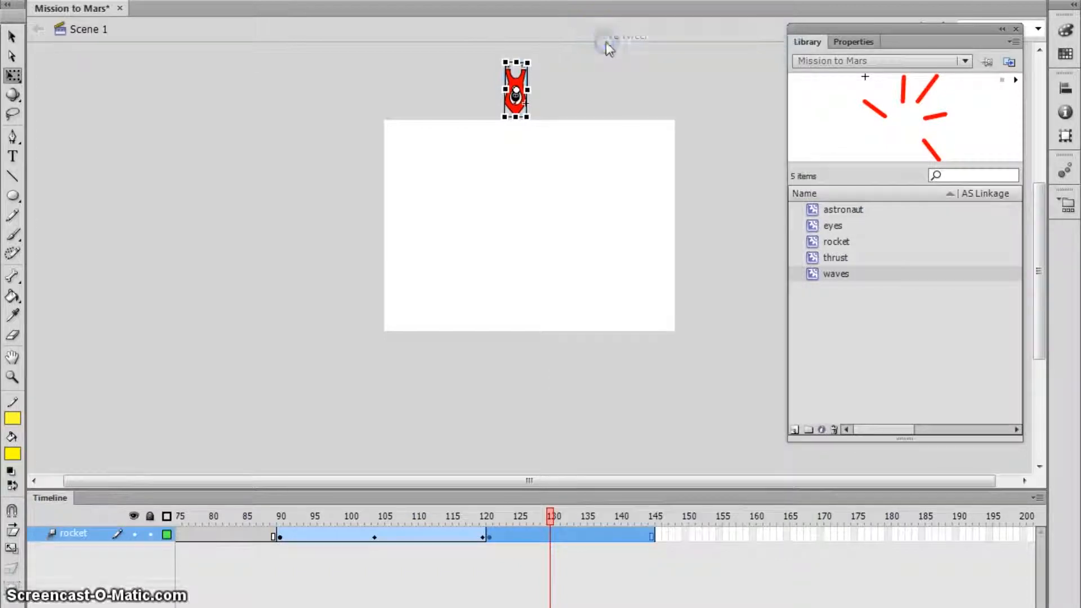
{"action": "left_click", "coordinate": [558, 579]}
{"action": "left_click", "coordinate": [555, 516]}
{"action": "left_click_drag", "start_coordinate": [553, 511], "coordinate": [490, 496]}
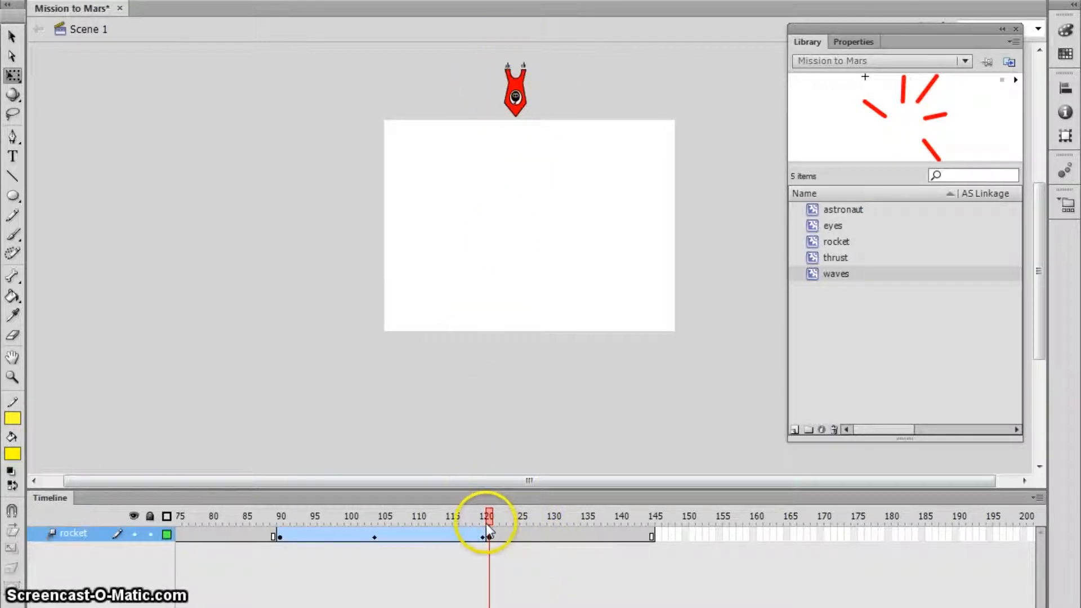
{"action": "key", "text": "Return"}
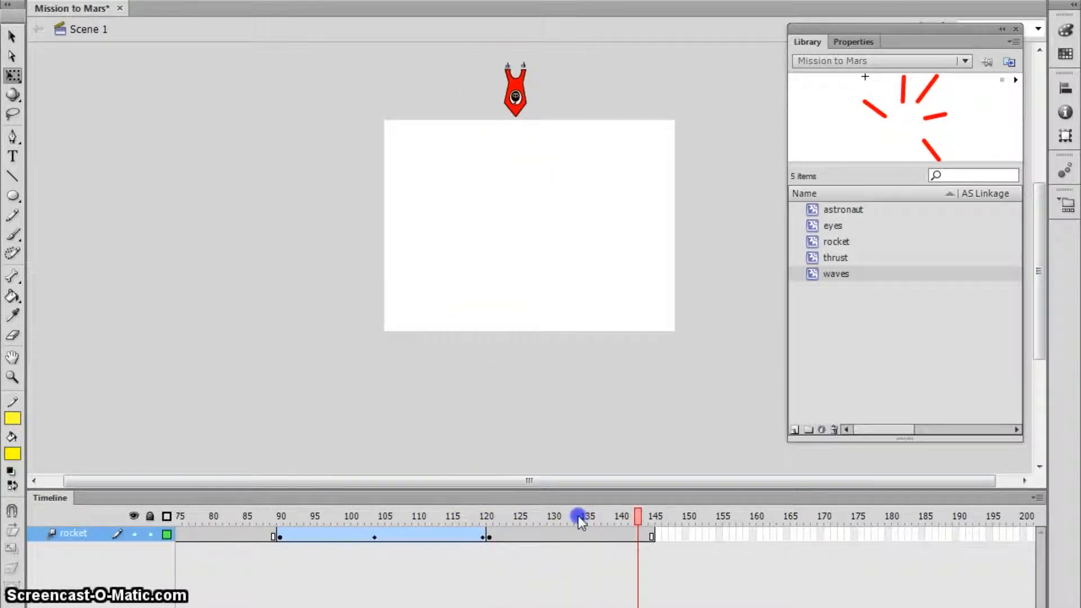
Add a keyframe at frame 145, extend the rocket layer to frame 170 and create a motion tween on the new span
{"action": "left_click", "coordinate": [652, 533]}
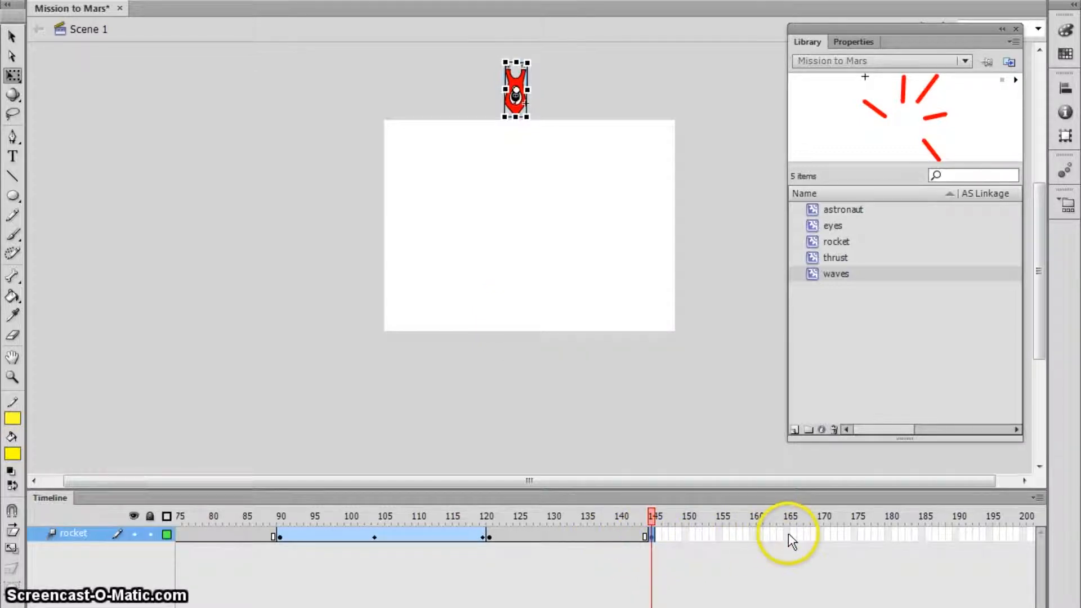
{"action": "left_click", "coordinate": [821, 535]}
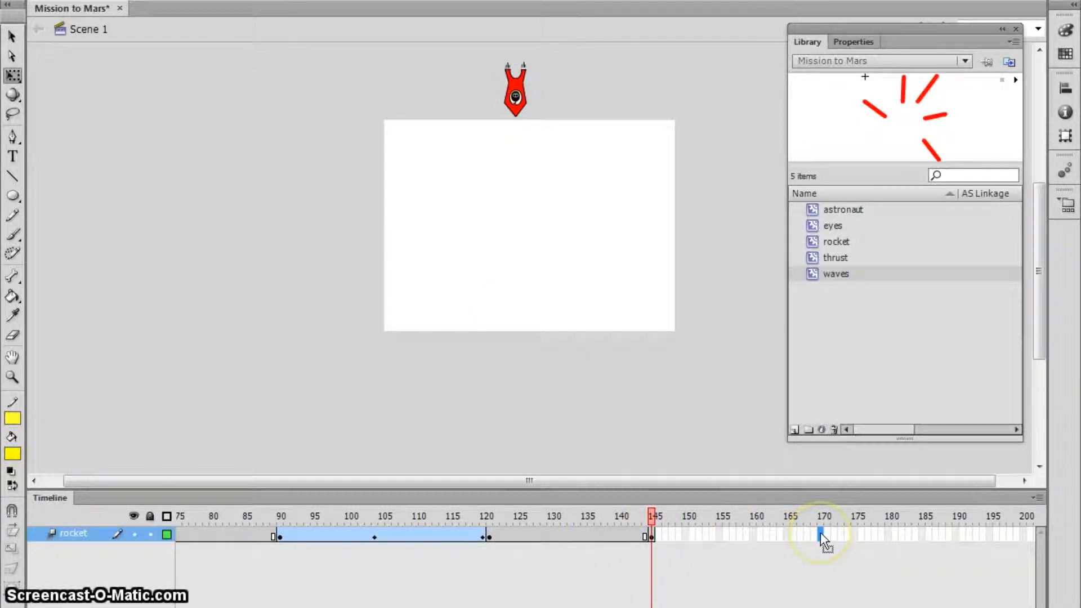
{"action": "key", "text": "F5"}
{"action": "right_click", "coordinate": [735, 534]}
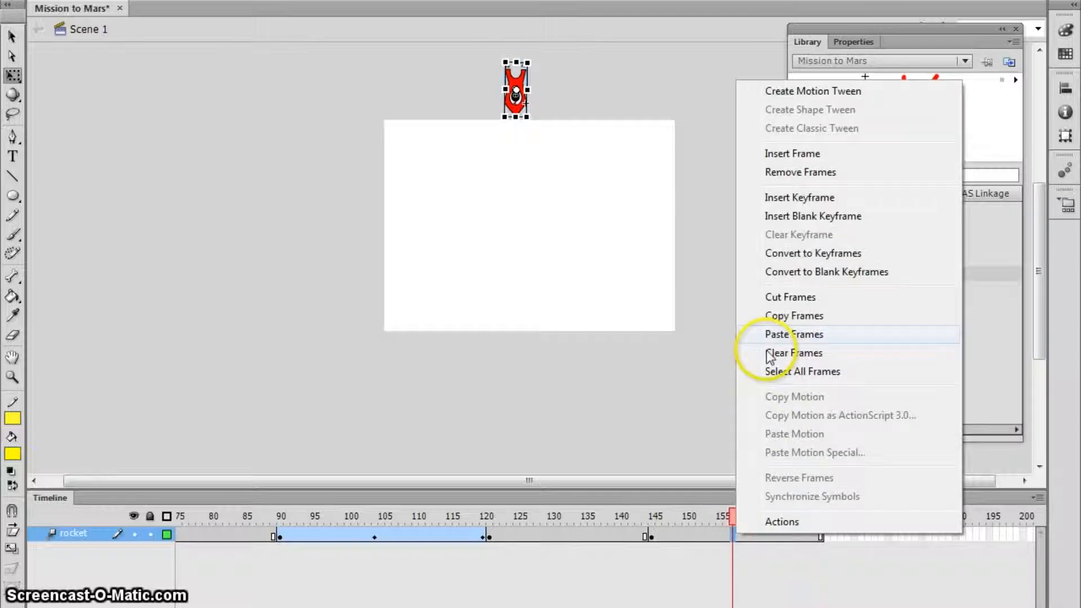
{"action": "left_click", "coordinate": [777, 90]}
Try moving the upside-down rocket down near the stage's lower edge at frame 157, scrub the movement and undo it
{"action": "left_click_drag", "start_coordinate": [517, 104], "coordinate": [519, 308]}
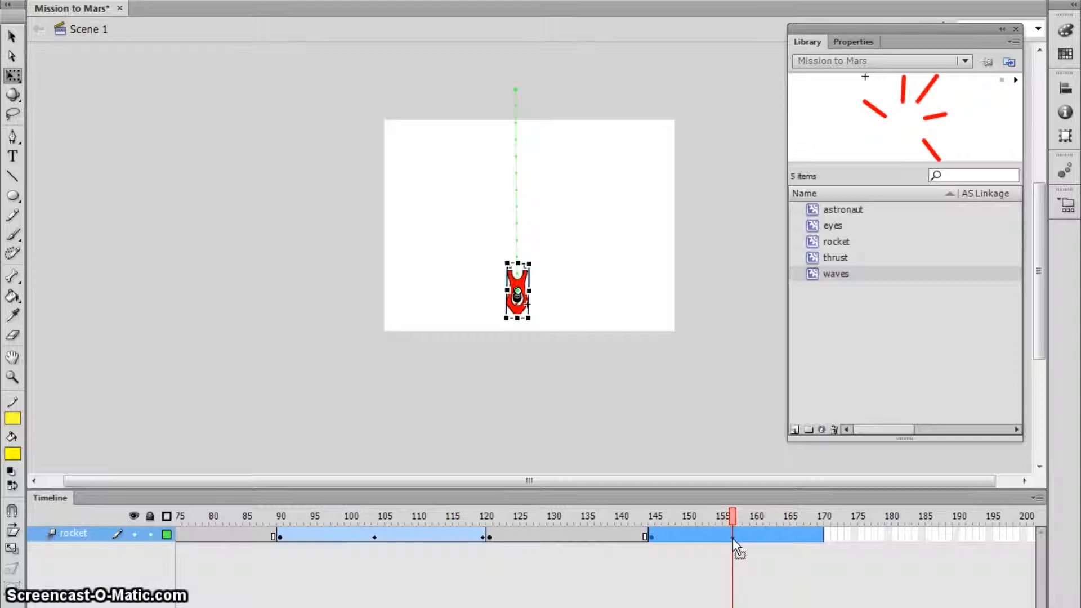
{"action": "left_click_drag", "start_coordinate": [731, 515], "coordinate": [765, 513]}
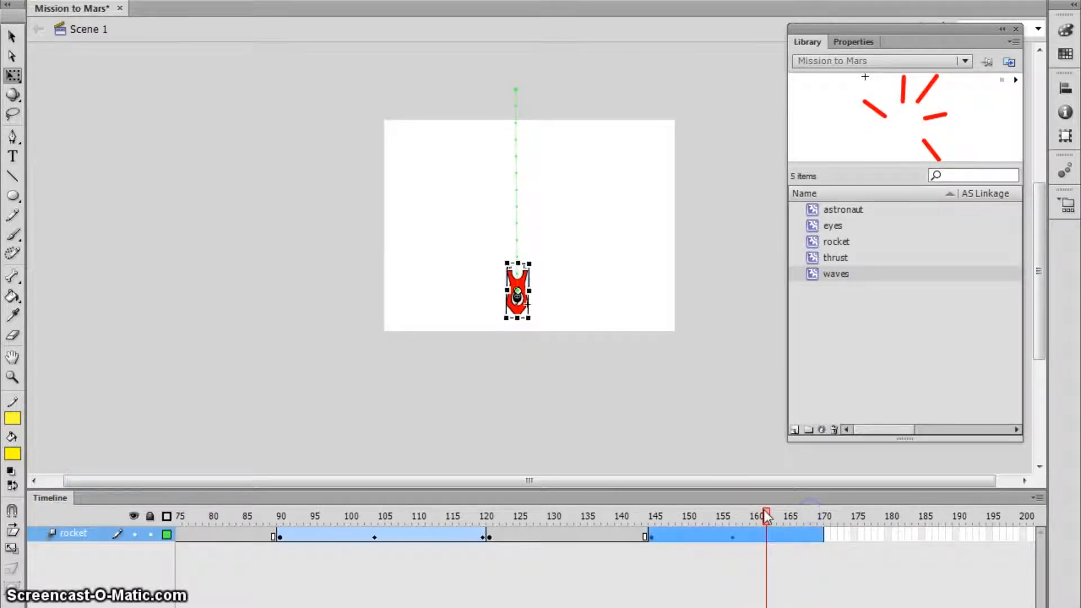
{"action": "left_click", "coordinate": [735, 516]}
{"action": "key", "text": "ctrl+z"}
{"action": "left_click_drag", "start_coordinate": [733, 513], "coordinate": [733, 513]}
Move the upside-down rocket straight down to the stage's lower edge at frame 170 and scrub through the descent
{"action": "left_click", "coordinate": [822, 536]}
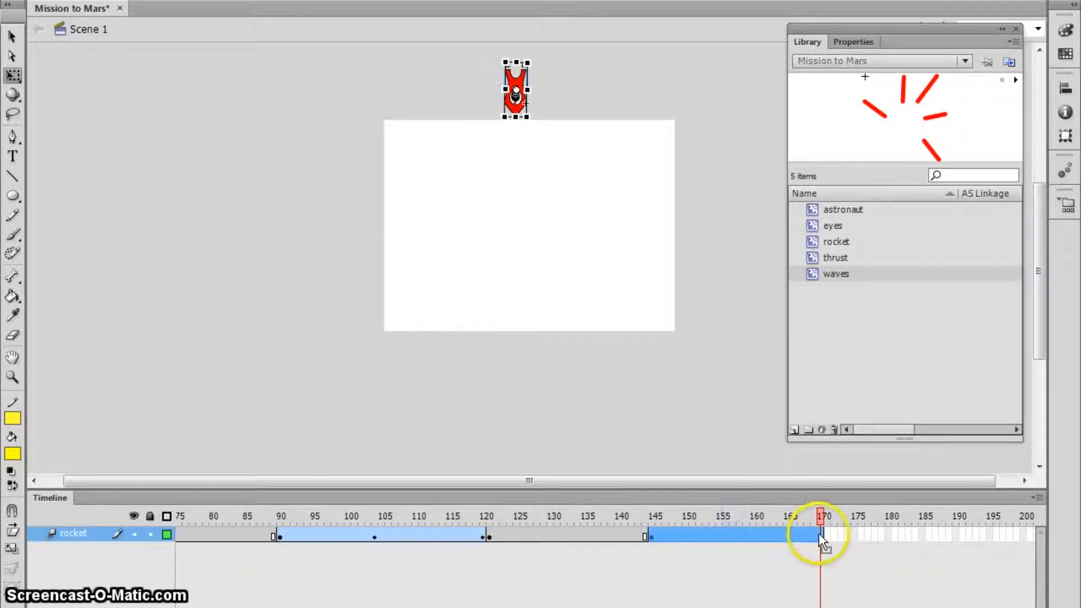
{"action": "left_click", "coordinate": [716, 536]}
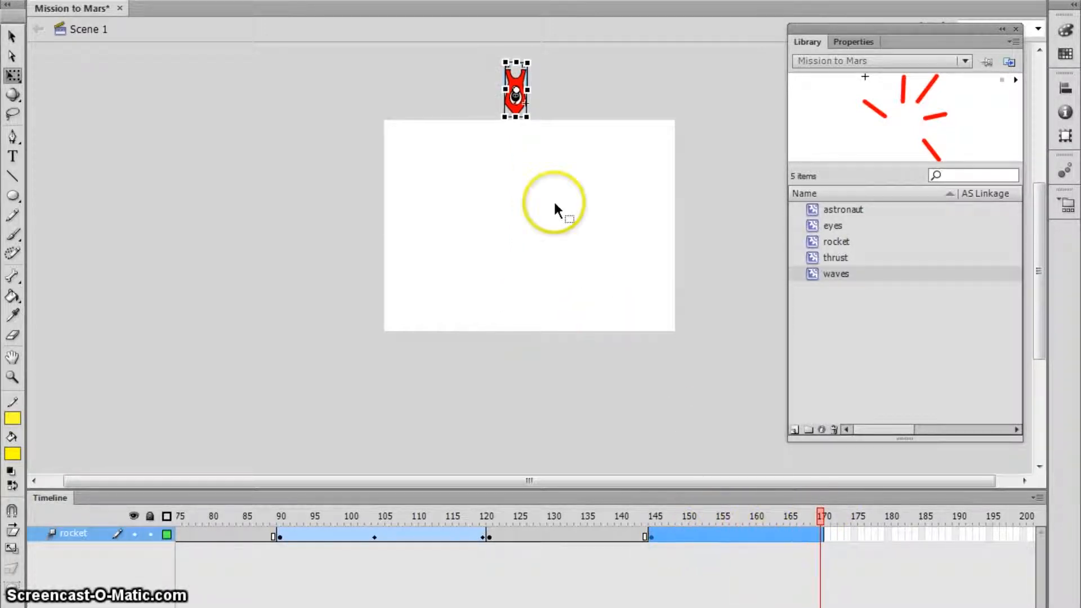
{"action": "left_click_drag", "start_coordinate": [515, 98], "coordinate": [517, 313]}
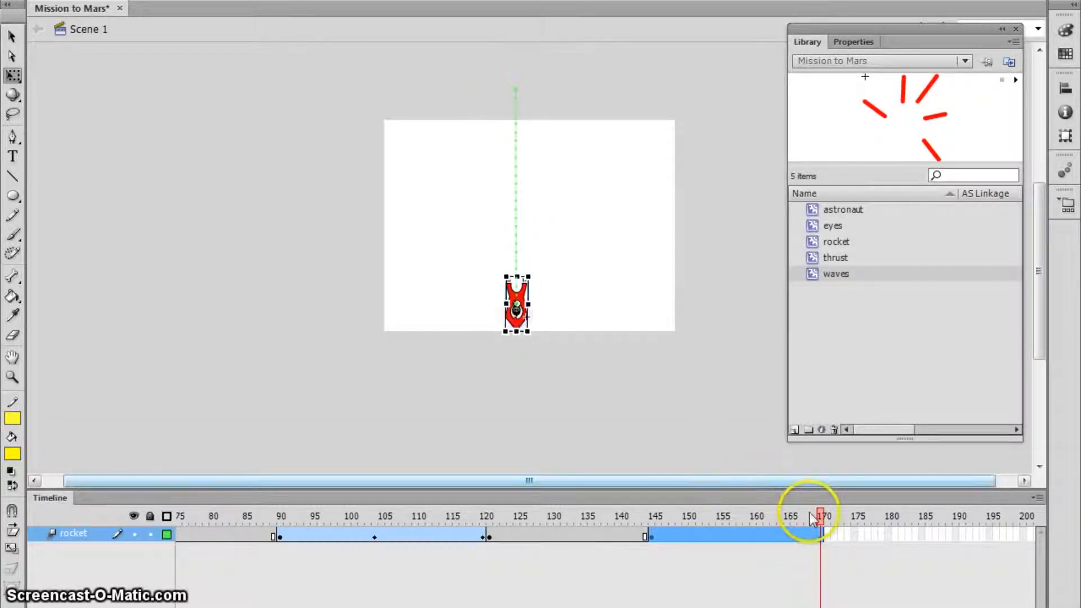
{"action": "left_click_drag", "start_coordinate": [822, 516], "coordinate": [649, 541]}
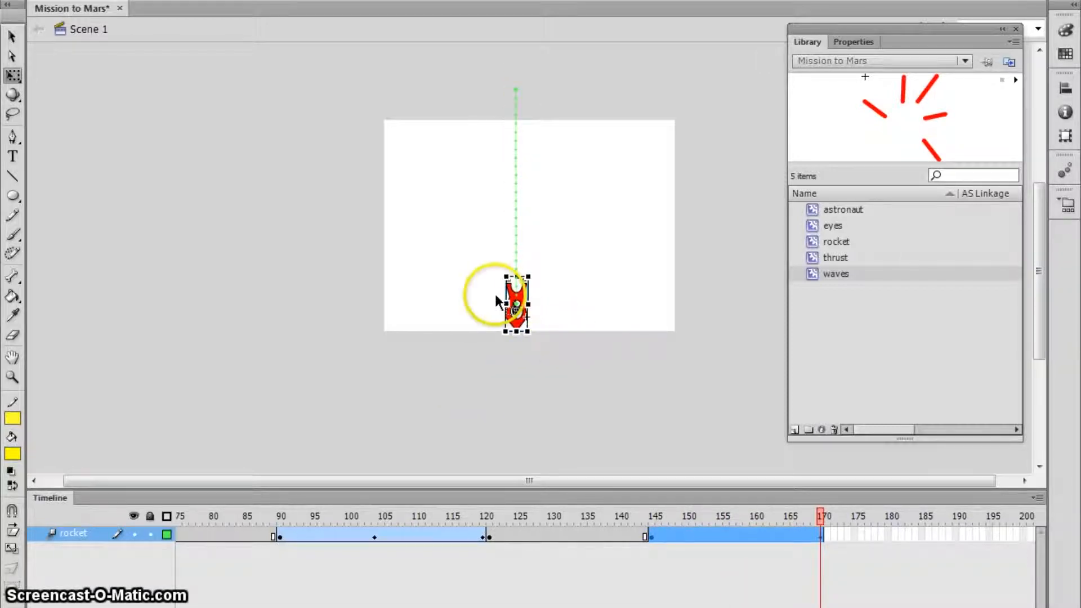
Zoom in on the upside-down rocket and check its final keyframe at frame 170
{"action": "key", "text": "ctrl+equal"}
{"action": "key", "text": "ctrl+equal"}
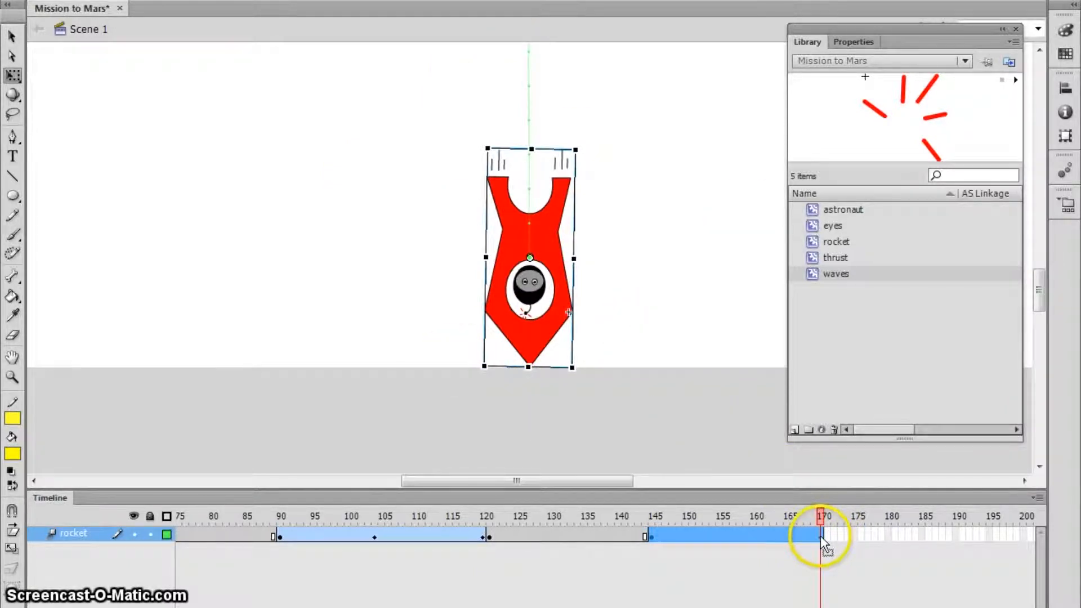
{"action": "left_click", "coordinate": [796, 559]}
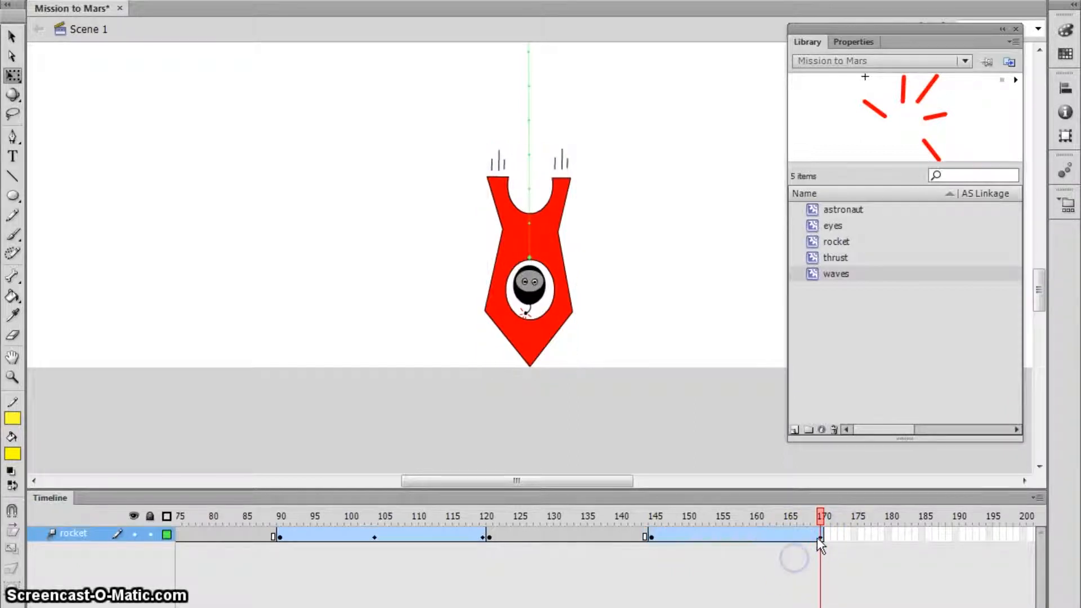
{"action": "left_click", "coordinate": [820, 534]}
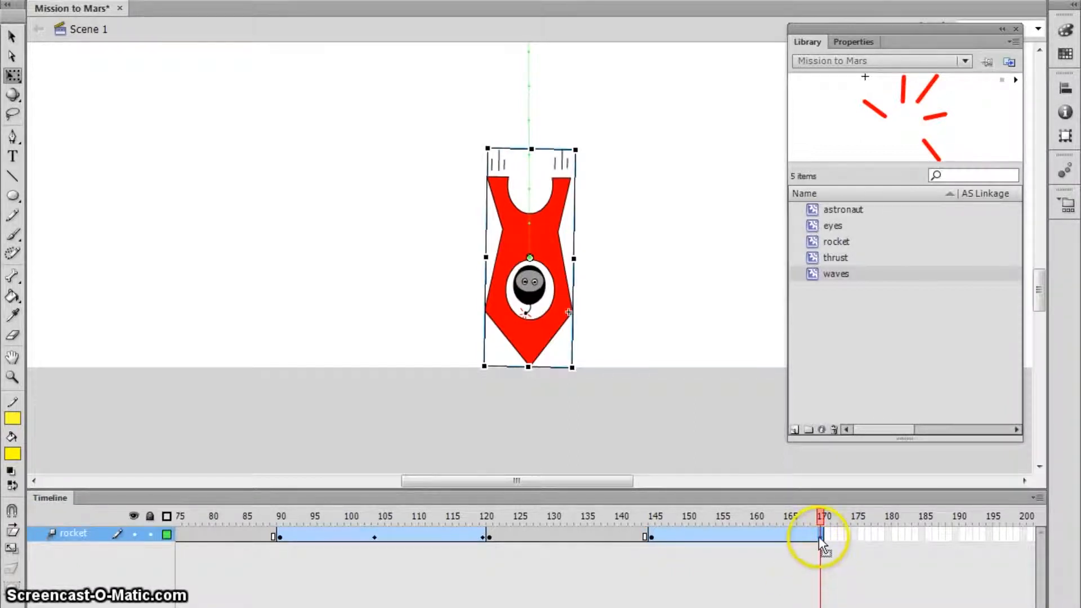
{"action": "left_click", "coordinate": [745, 569]}
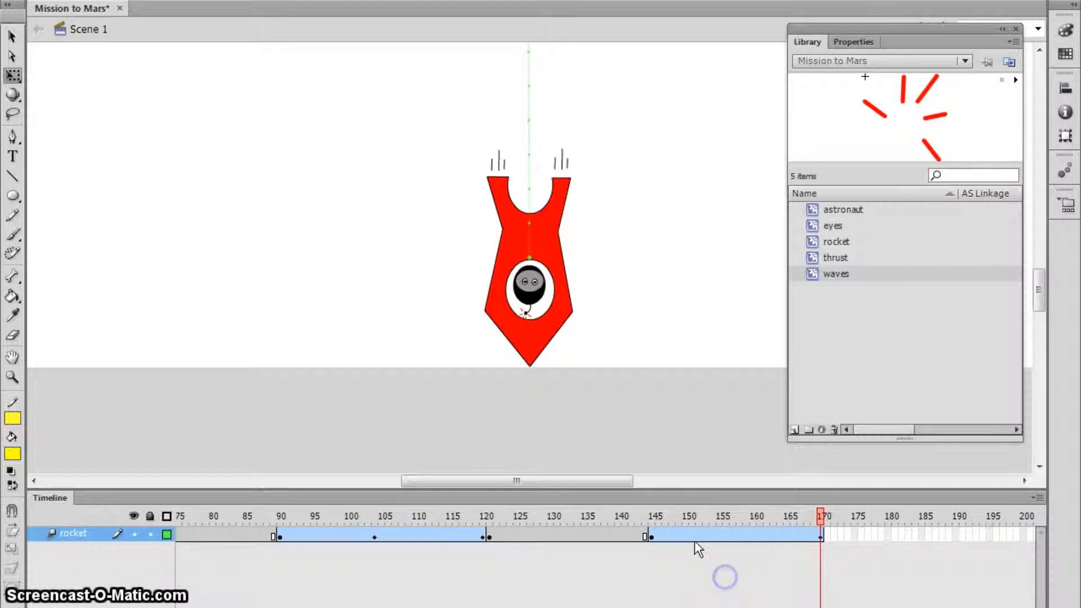
Duplicate the upside-down rocket's final keyframe from frame 170 into frame 171
{"action": "left_click", "coordinate": [819, 535]}
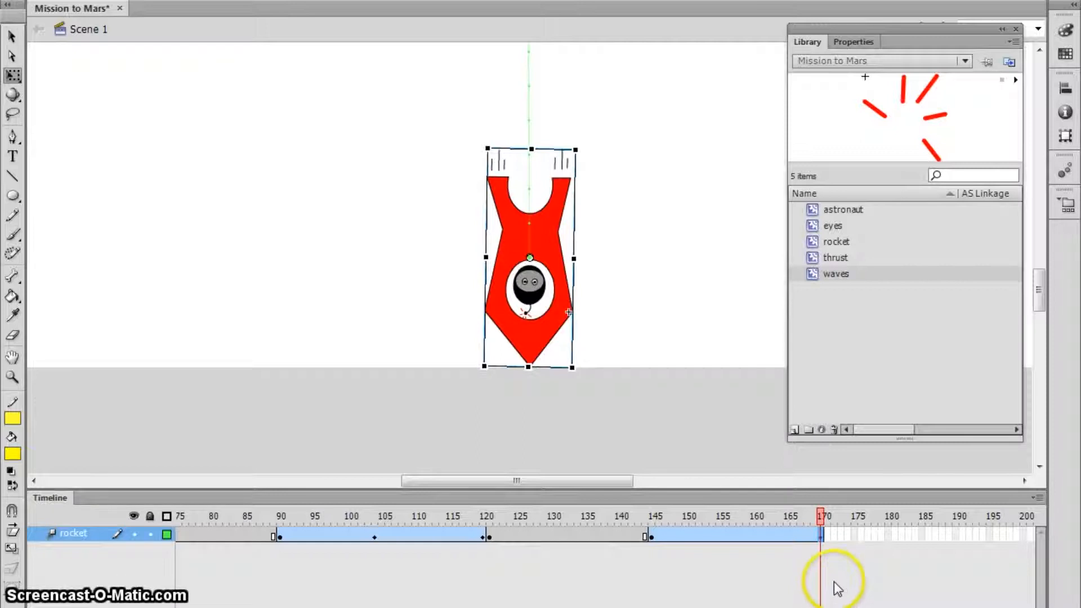
{"action": "left_click", "coordinate": [820, 535]}
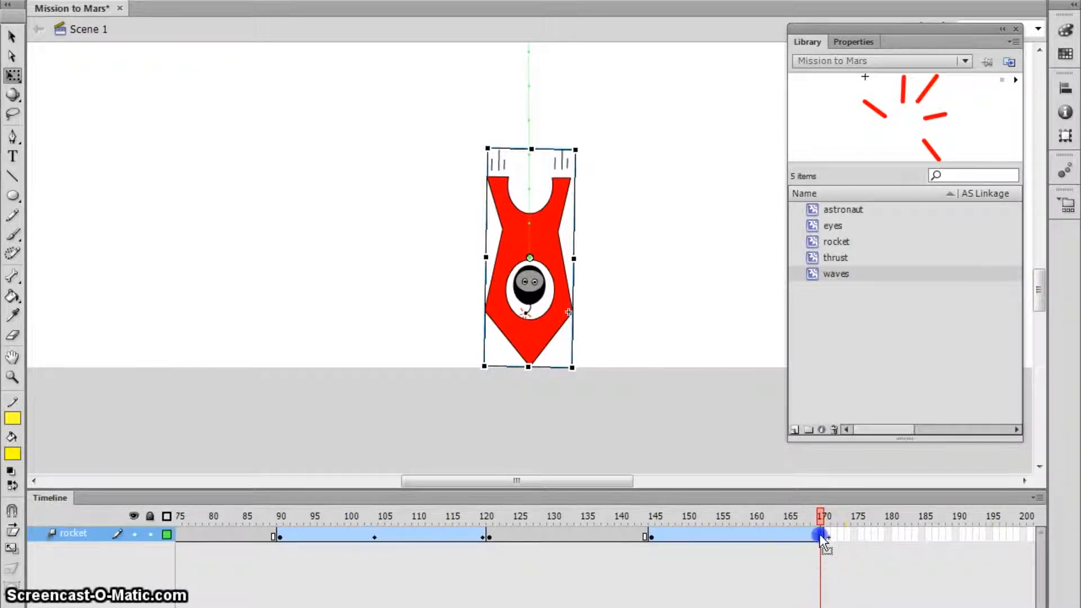
{"action": "left_click_drag", "start_coordinate": [824, 536], "coordinate": [827, 536]}
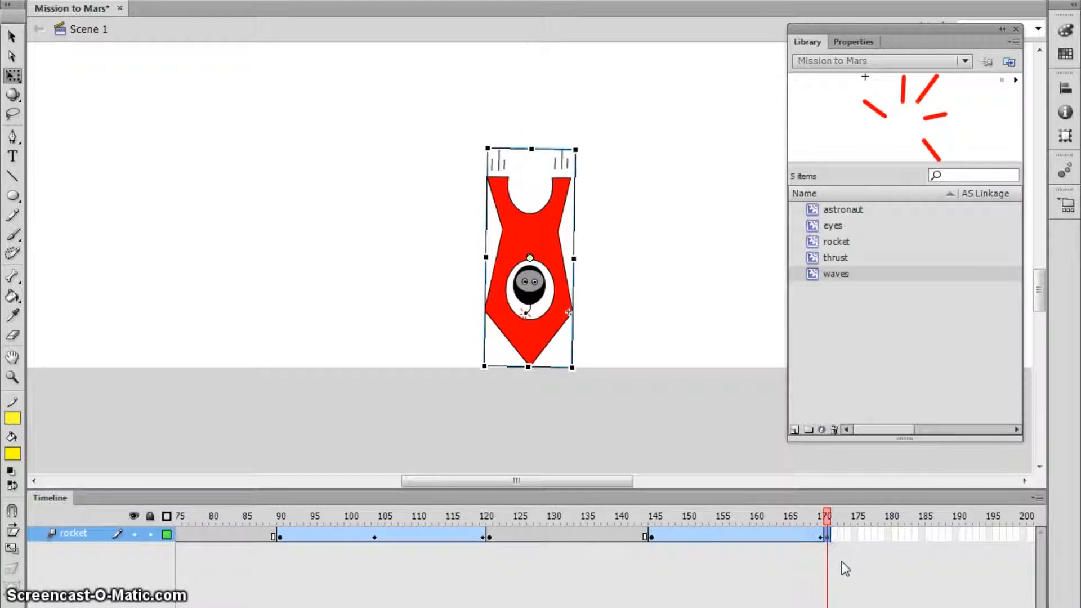
{"action": "left_click", "coordinate": [832, 563]}
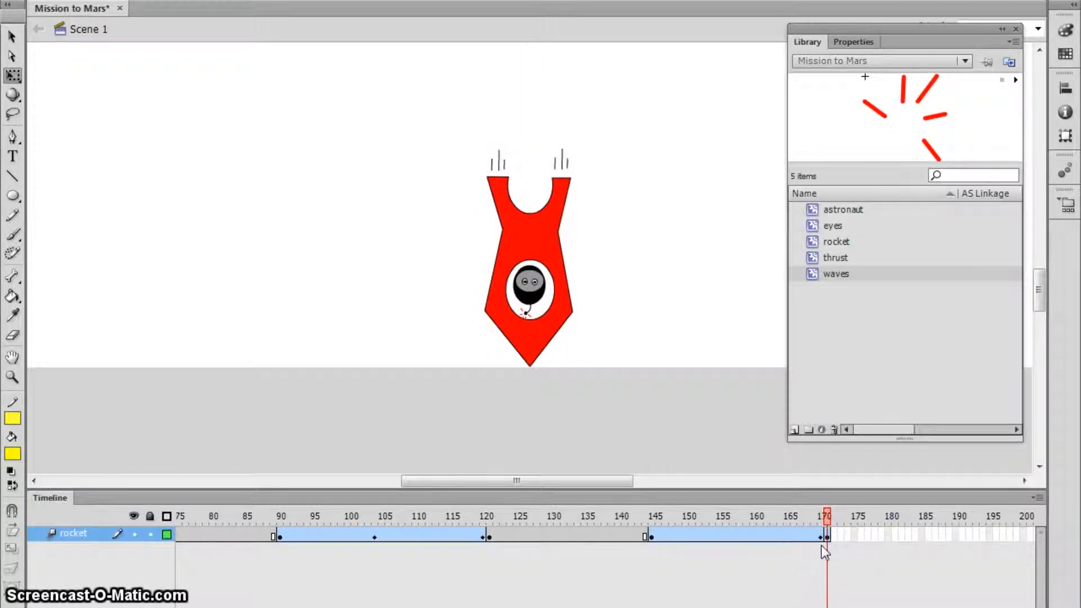
Rotate the rocket upright at frame 171 at the stage's lower edge and scrub the timeline to check it
{"action": "left_click", "coordinate": [555, 248]}
{"action": "left_click_drag", "start_coordinate": [593, 137], "coordinate": [483, 390]}
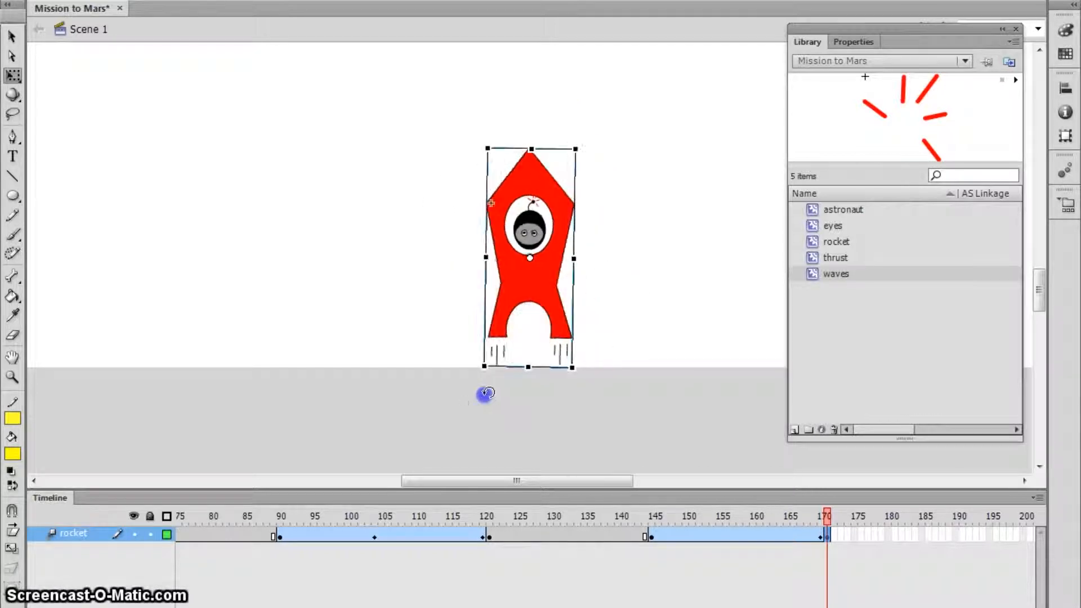
{"action": "key", "text": "Return"}
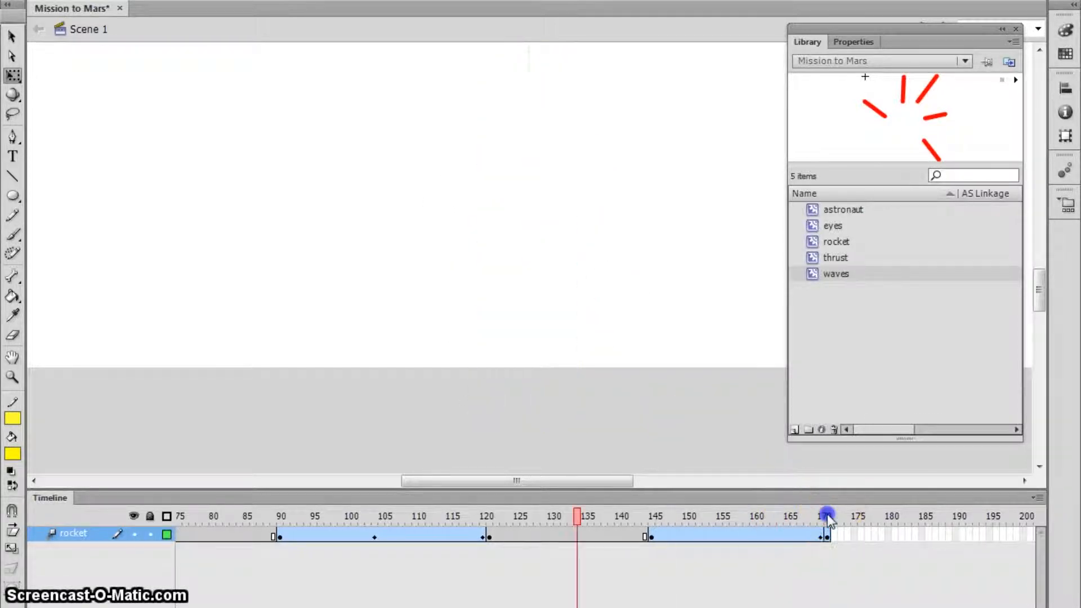
{"action": "left_click", "coordinate": [751, 530]}
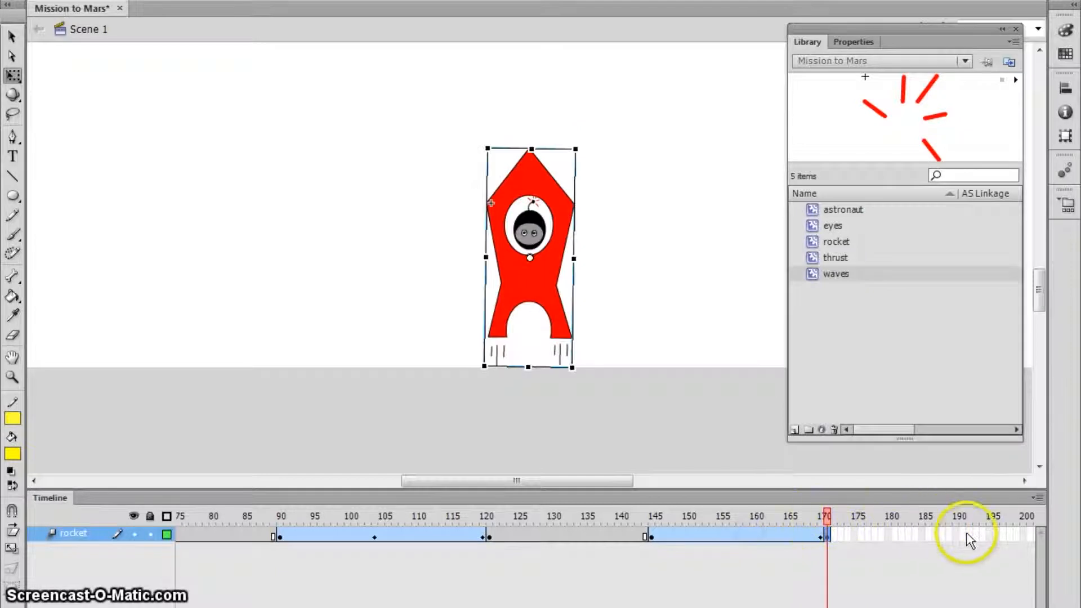
Extend the rocket layer to frame 200 and remove the motion tween from the span starting at frame 171
{"action": "left_click", "coordinate": [1023, 533]}
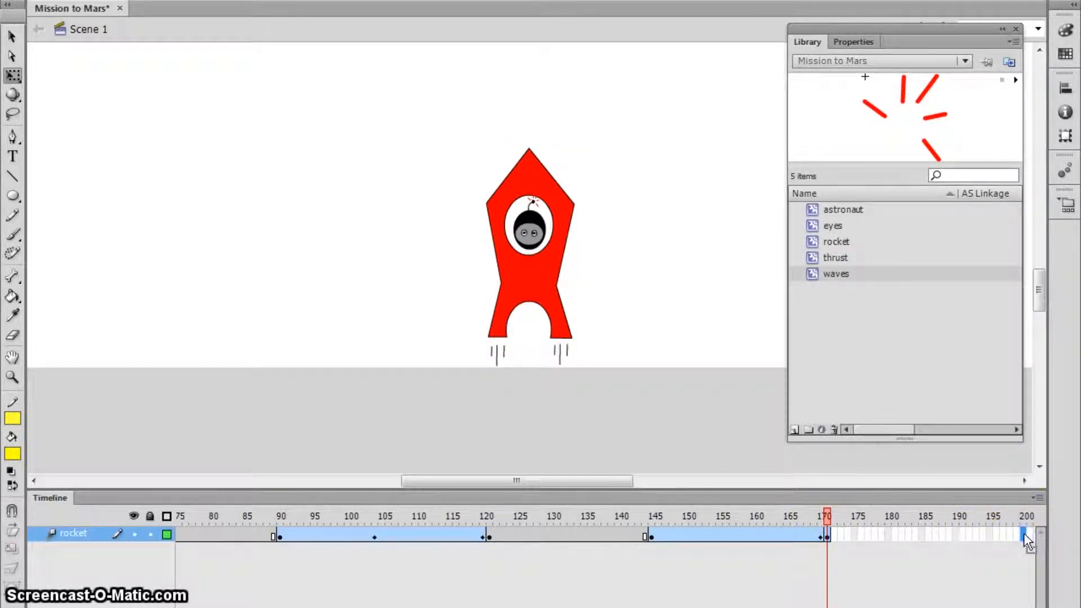
{"action": "key", "text": "F5"}
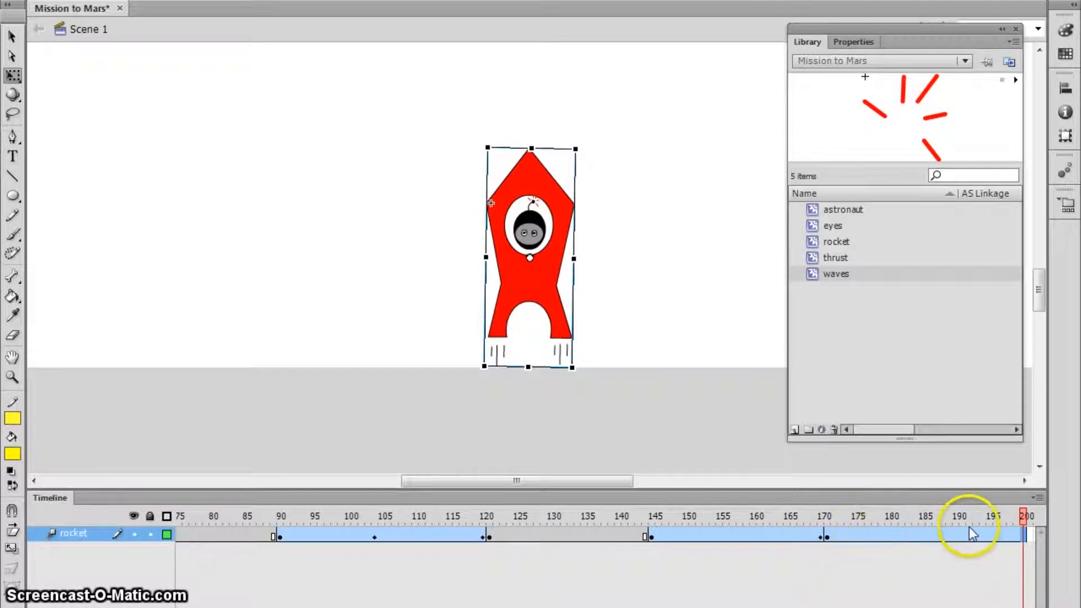
{"action": "left_click", "coordinate": [1023, 516]}
{"action": "left_click", "coordinate": [908, 535]}
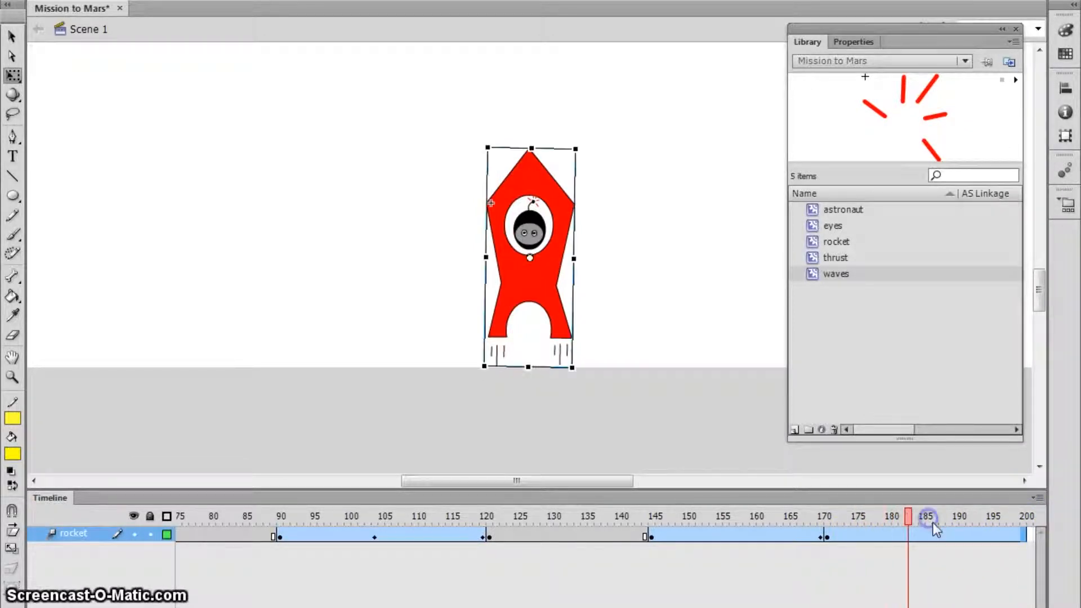
{"action": "right_click", "coordinate": [907, 535]}
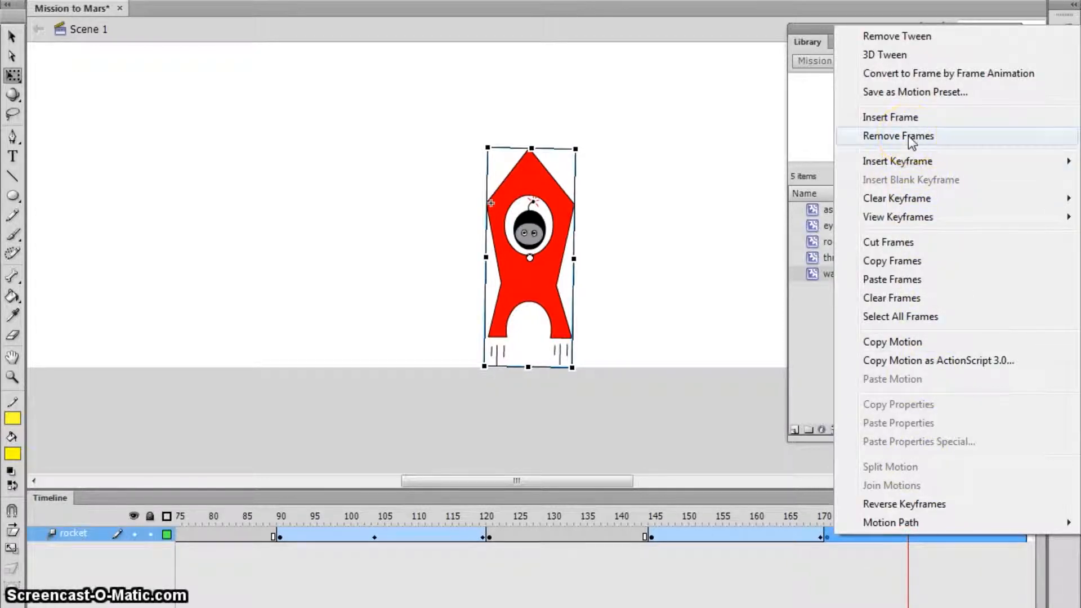
{"action": "left_click", "coordinate": [901, 36]}
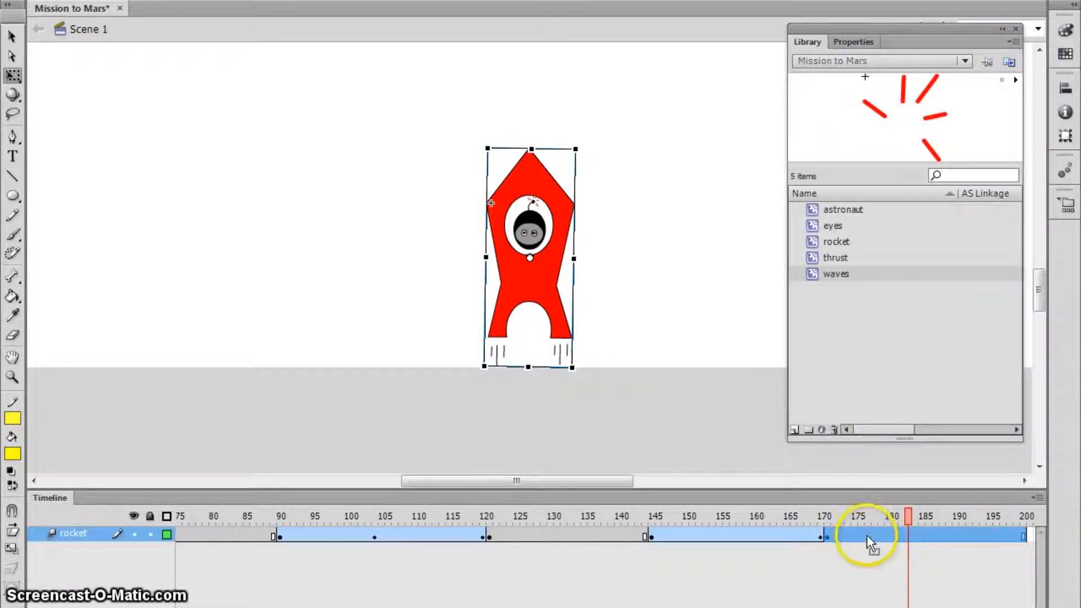
{"action": "left_click", "coordinate": [867, 538]}
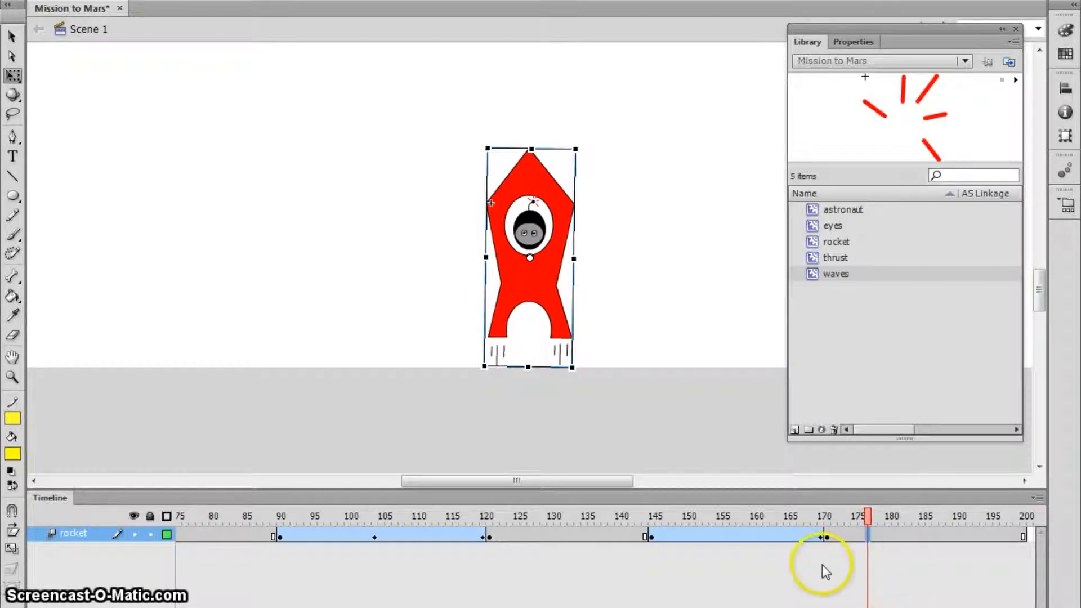
Review the animation from frame 1 through the enlarged rocket at frame 40 and the takeoff from frame 90 to 120
{"action": "key", "text": "ctrl+minus"}
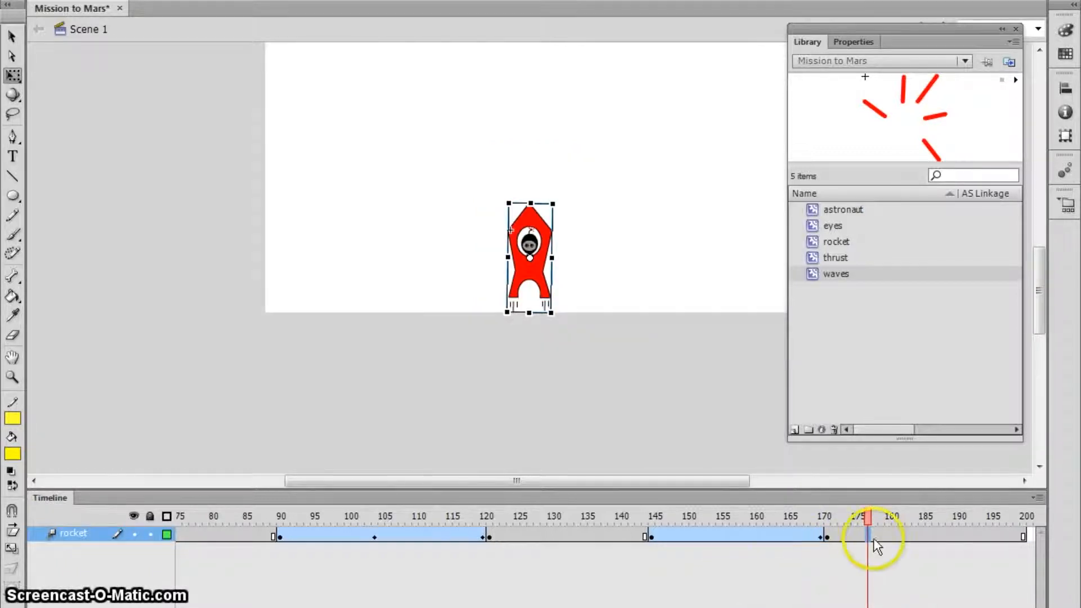
{"action": "key", "text": "Return"}
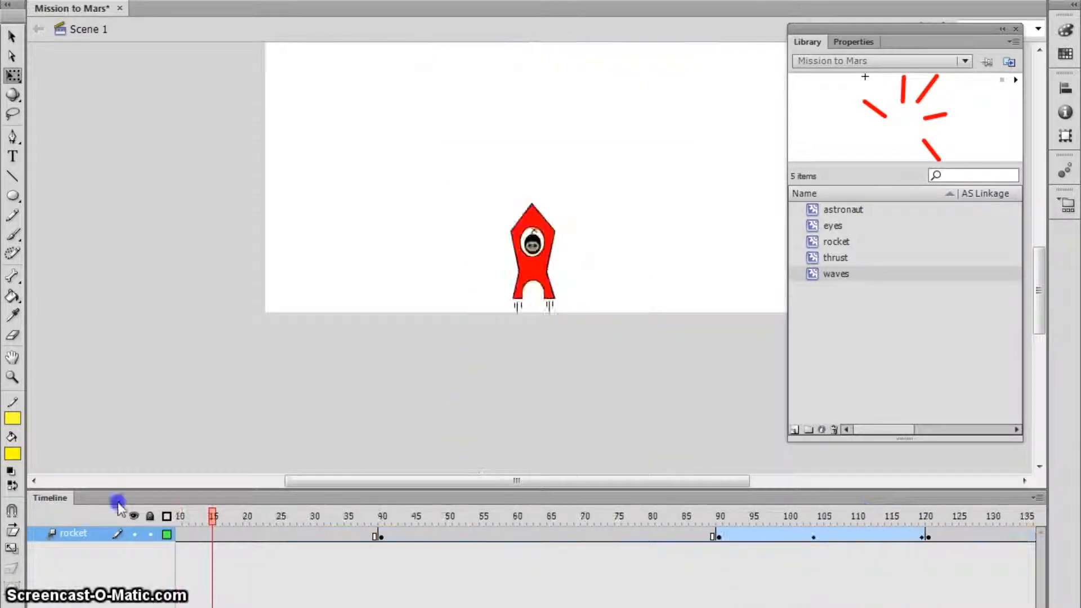
{"action": "left_click", "coordinate": [177, 535]}
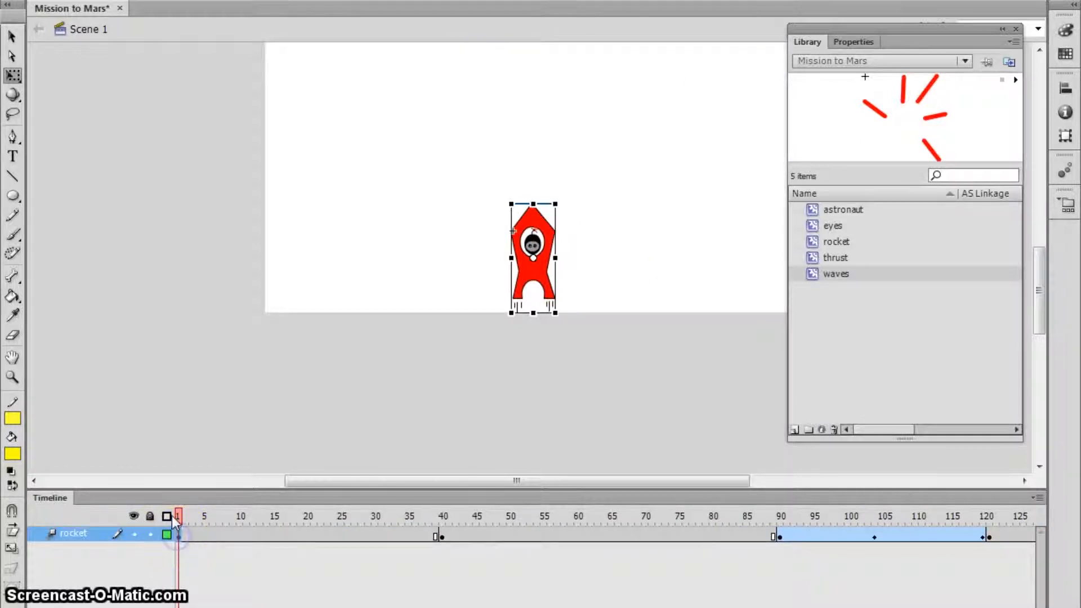
{"action": "left_click", "coordinate": [177, 515]}
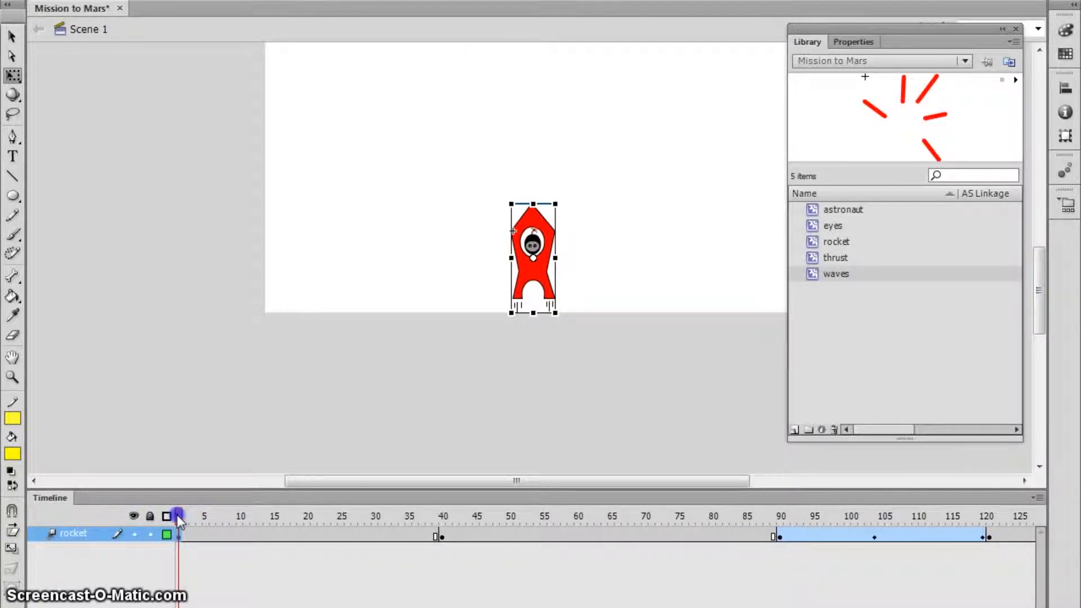
{"action": "key", "text": "Return"}
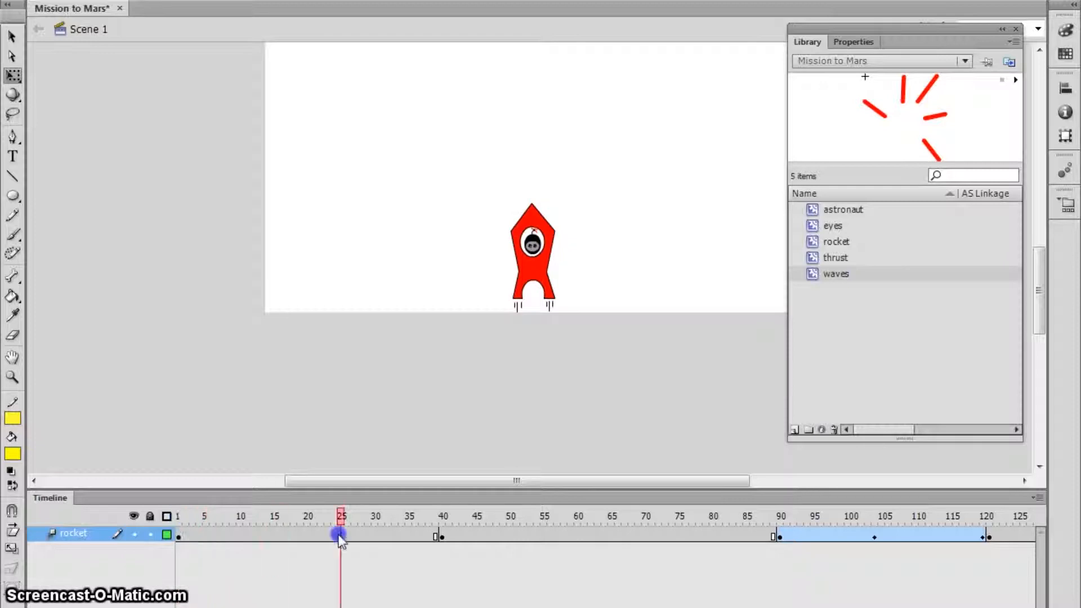
{"action": "left_click", "coordinate": [442, 532]}
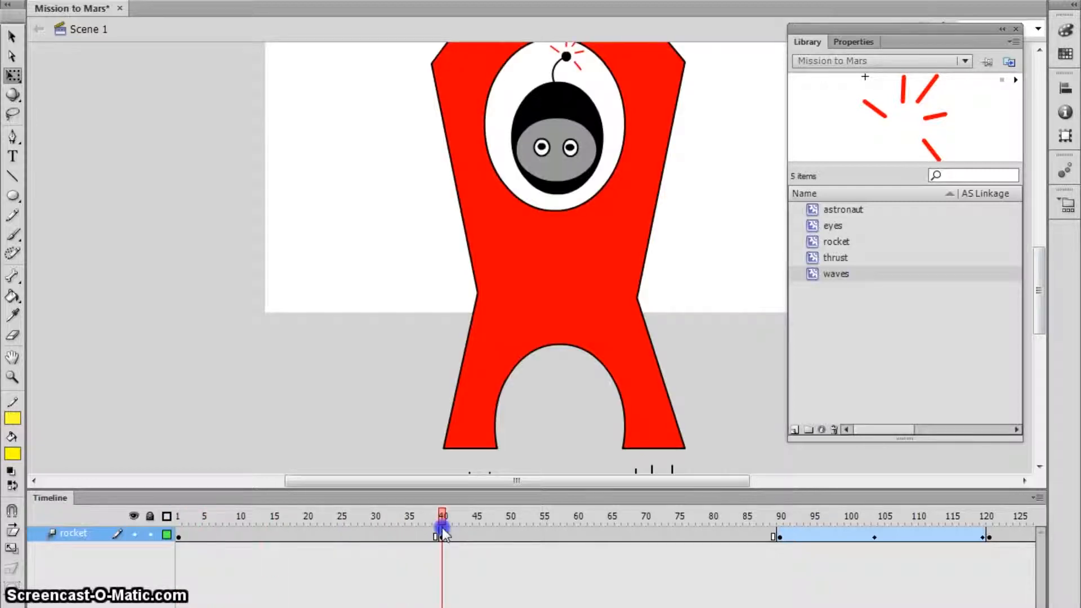
{"action": "key", "text": "Return"}
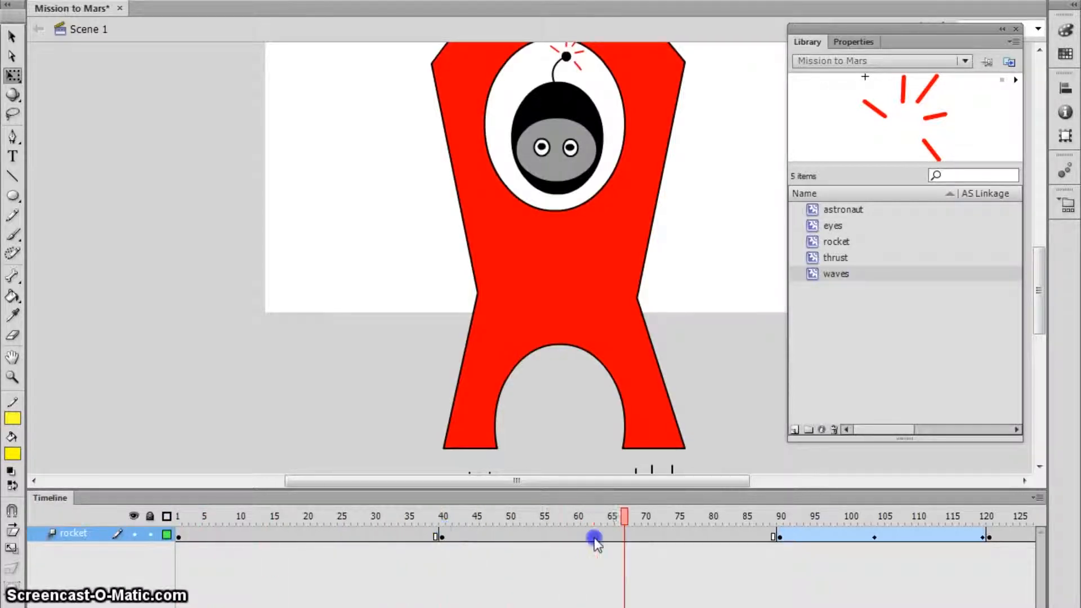
{"action": "left_click", "coordinate": [776, 545]}
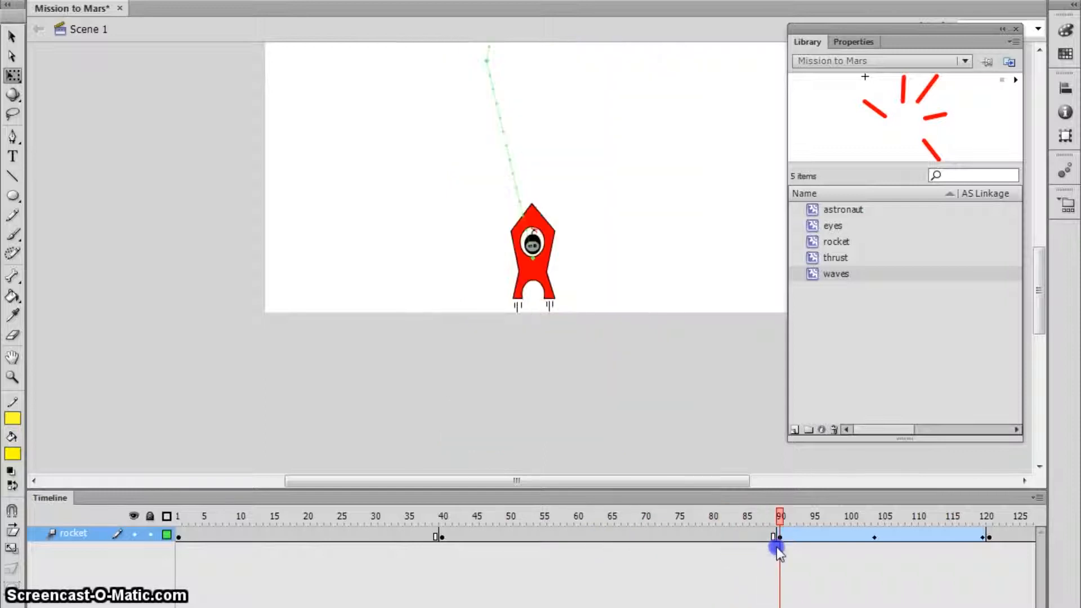
{"action": "left_click_drag", "start_coordinate": [775, 546], "coordinate": [984, 550]}
Check the upside-down rocket above the stage during its pause from frame 121 to 144
{"action": "scroll", "coordinate": [605, 534], "scroll_direction": "right", "scroll_amount": 5}
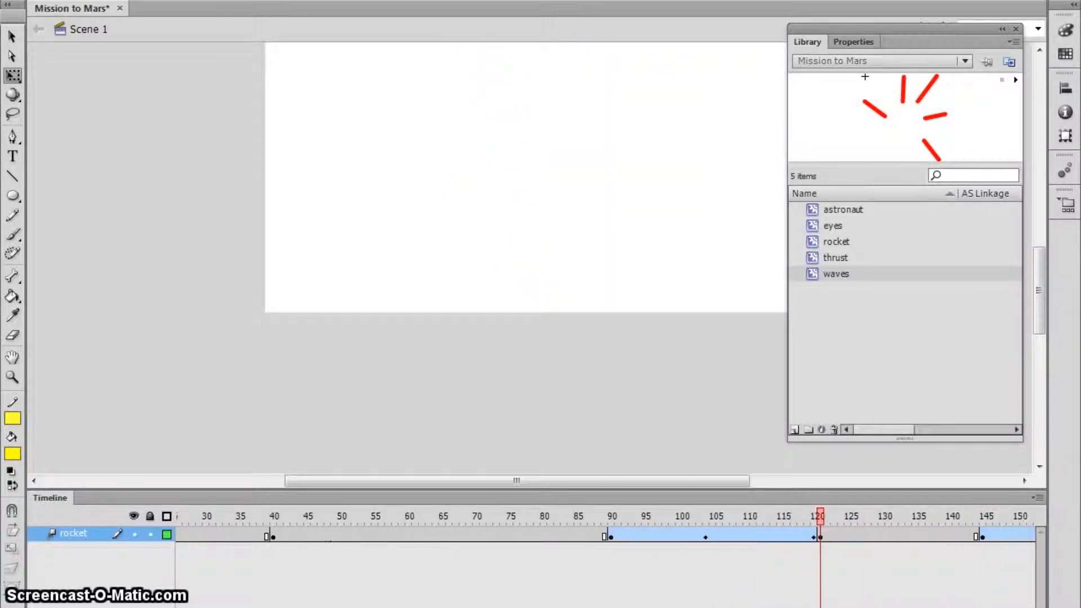
{"action": "left_click_drag", "start_coordinate": [595, 481], "coordinate": [609, 481]}
{"action": "scroll", "coordinate": [586, 407], "scroll_direction": "up", "scroll_amount": 3}
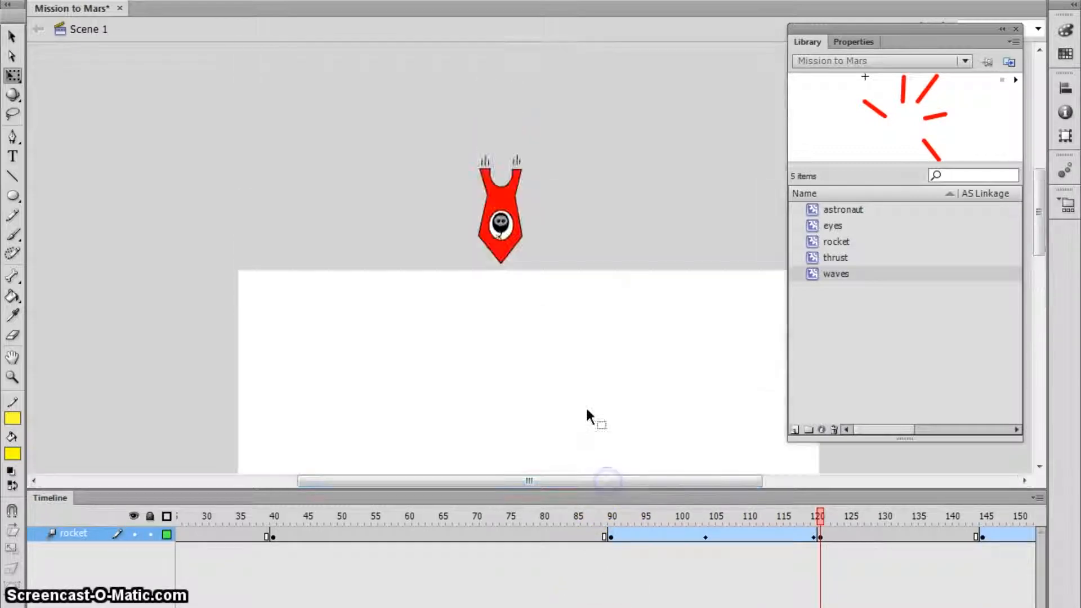
{"action": "left_click", "coordinate": [820, 536]}
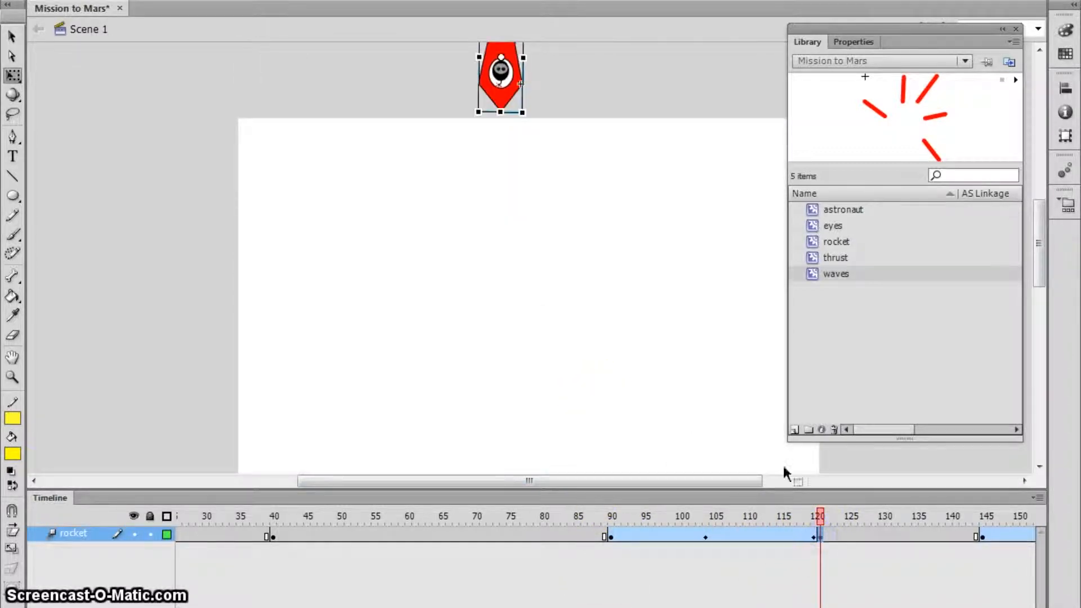
{"action": "left_click", "coordinate": [820, 515]}
{"action": "key", "text": "Return"}
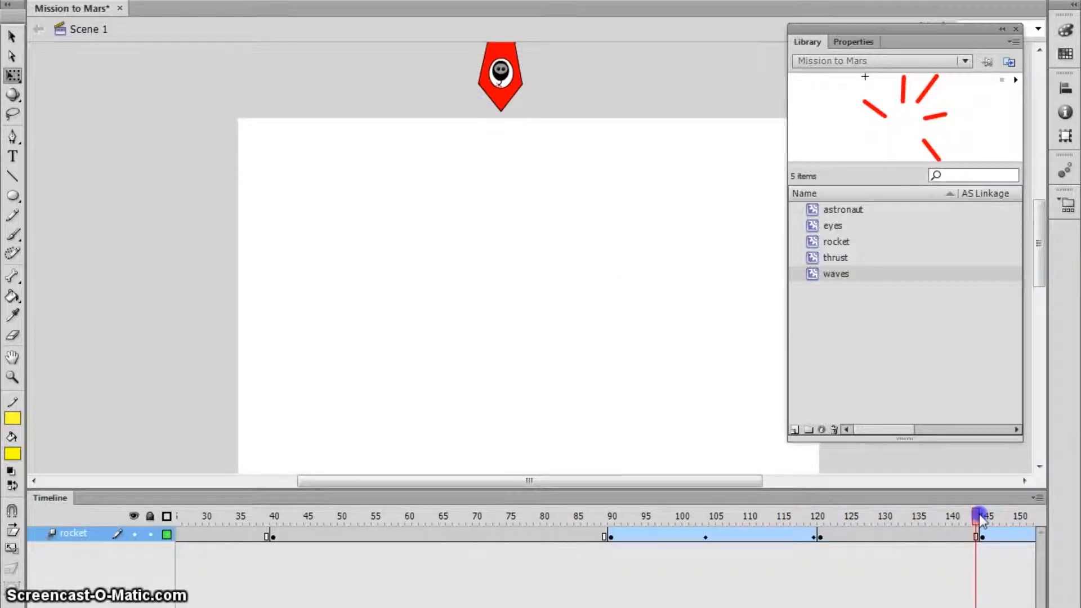
Scrub through the rocket's descent across the whole stage from frame 145 to frame 170
{"action": "left_click", "coordinate": [982, 516]}
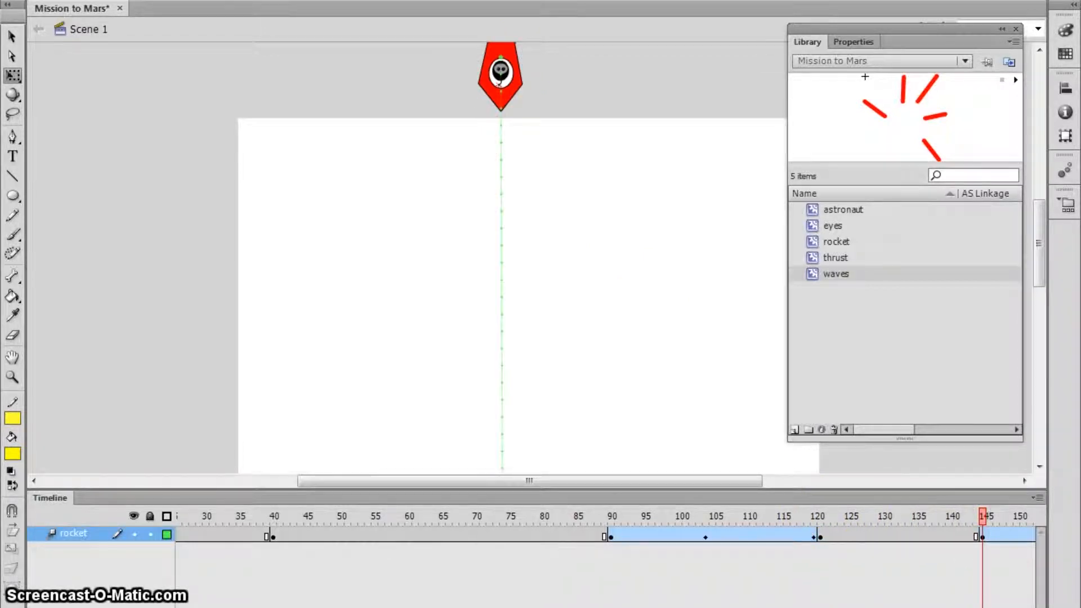
{"action": "scroll", "coordinate": [605, 534], "scroll_direction": "right", "scroll_amount": 10}
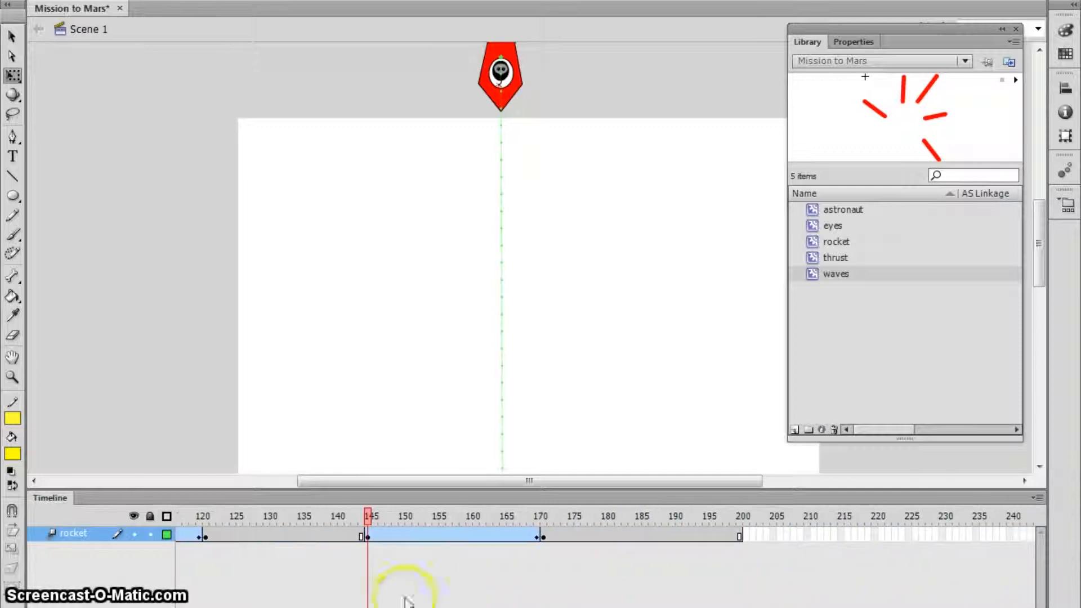
{"action": "left_click_drag", "start_coordinate": [367, 516], "coordinate": [538, 526]}
{"action": "key", "text": "ctrl+minus"}
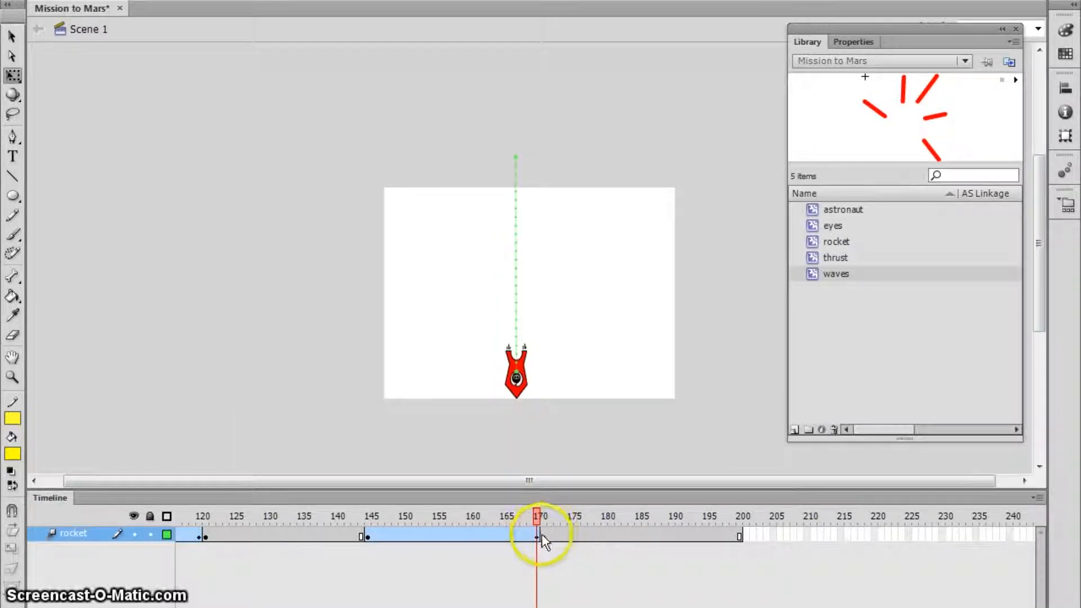
Scrub through the upright rocket's frames after frame 170, test the whole movie in a preview window and close it
{"action": "left_click", "coordinate": [541, 533]}
{"action": "left_click_drag", "start_coordinate": [542, 513], "coordinate": [618, 514]}
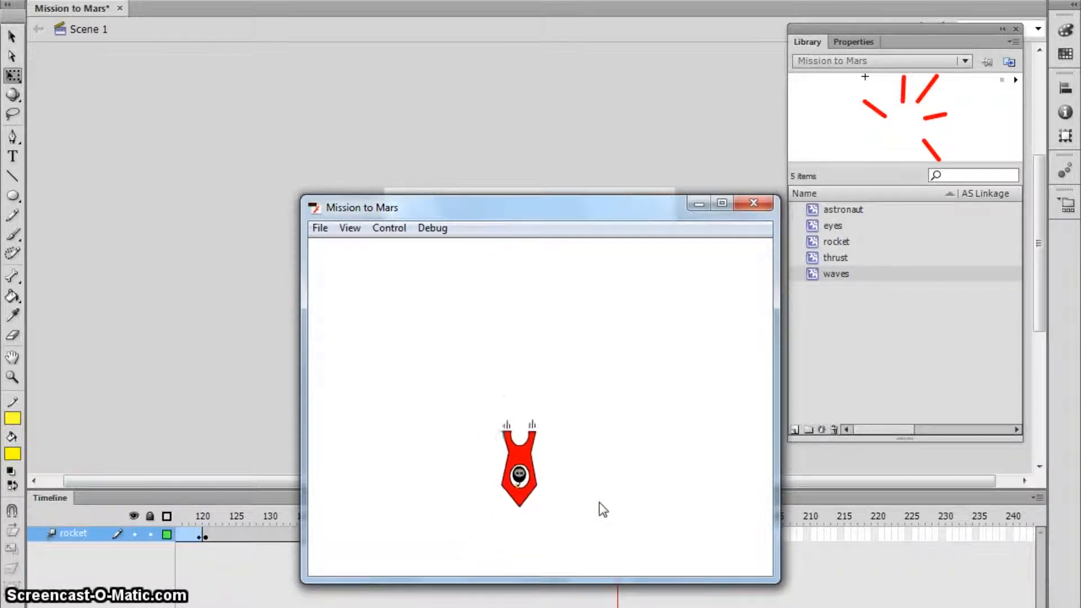
{"action": "left_click", "coordinate": [746, 202]}
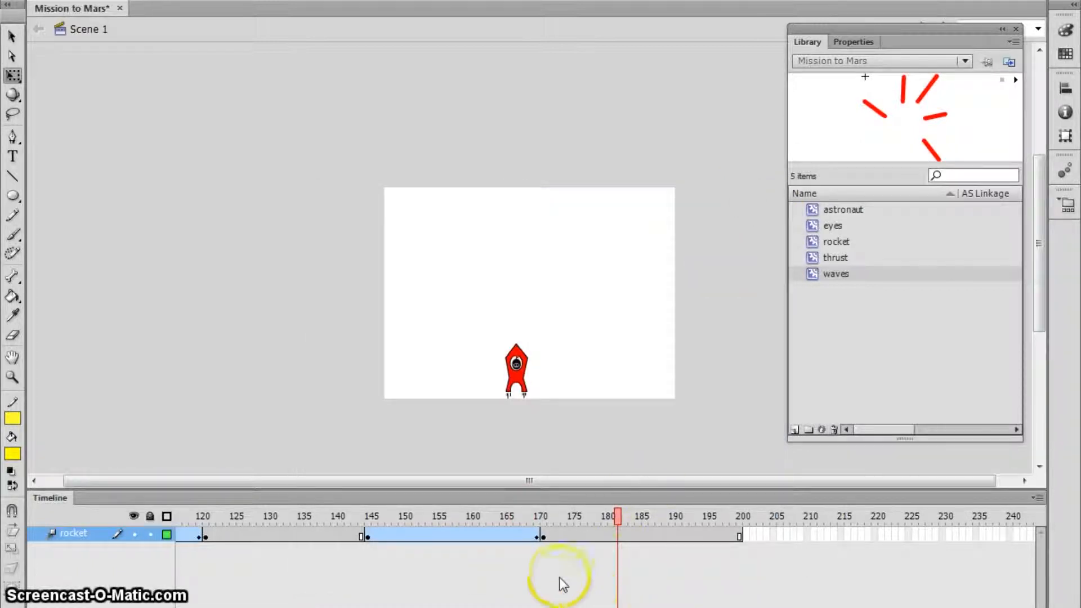
Inspect the rocket around the takeoff tween, at frames 89 and 120 and at the pause keyframe in frame 121
{"action": "scroll", "coordinate": [557, 554], "scroll_direction": "left", "scroll_amount": 10}
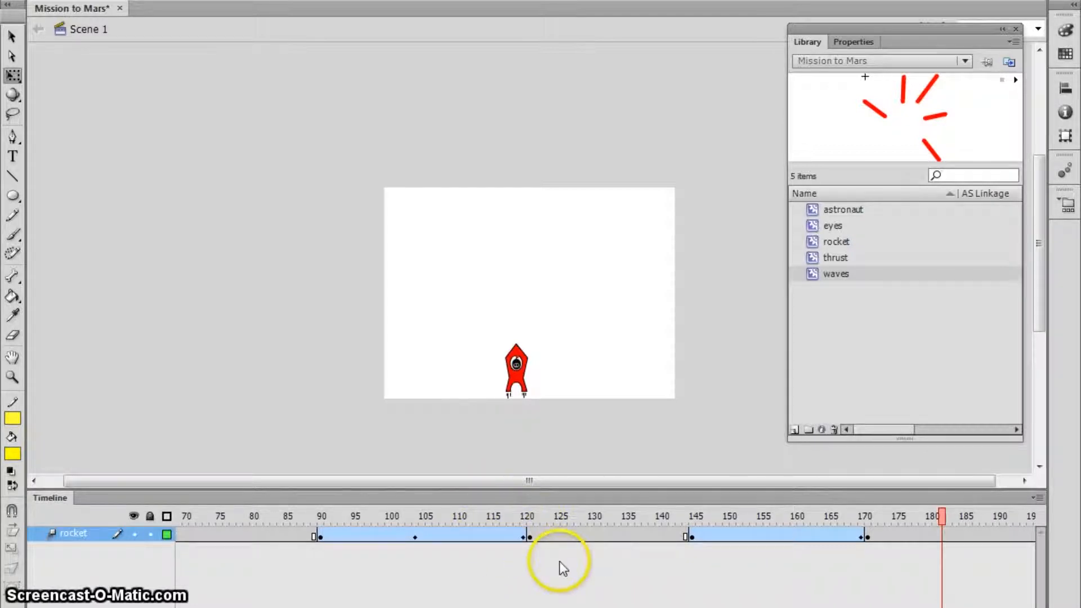
{"action": "left_click", "coordinate": [315, 535]}
{"action": "left_click", "coordinate": [516, 535]}
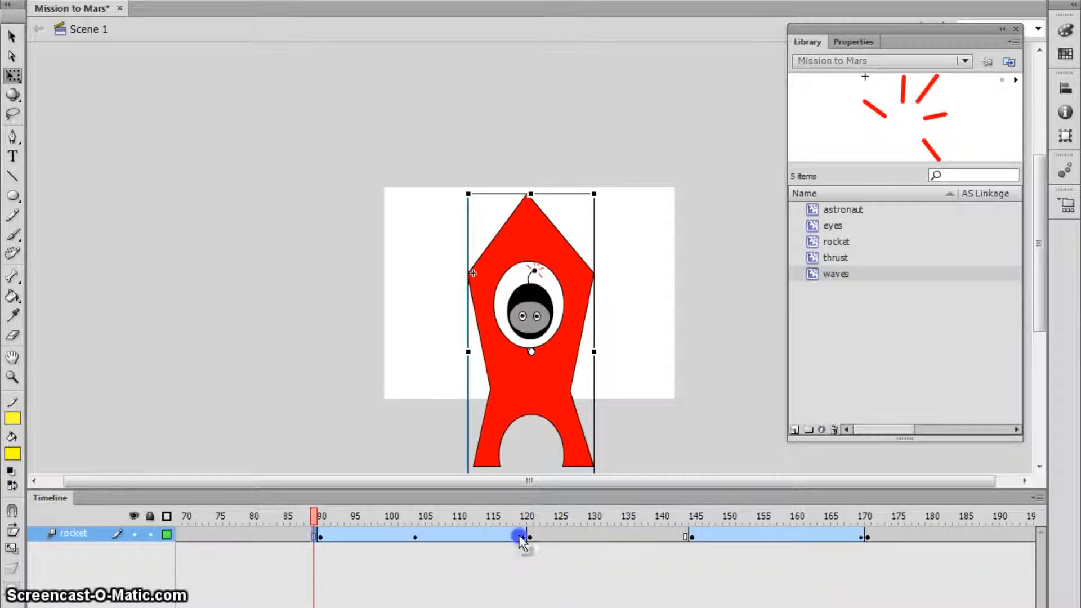
{"action": "left_click", "coordinate": [530, 535]}
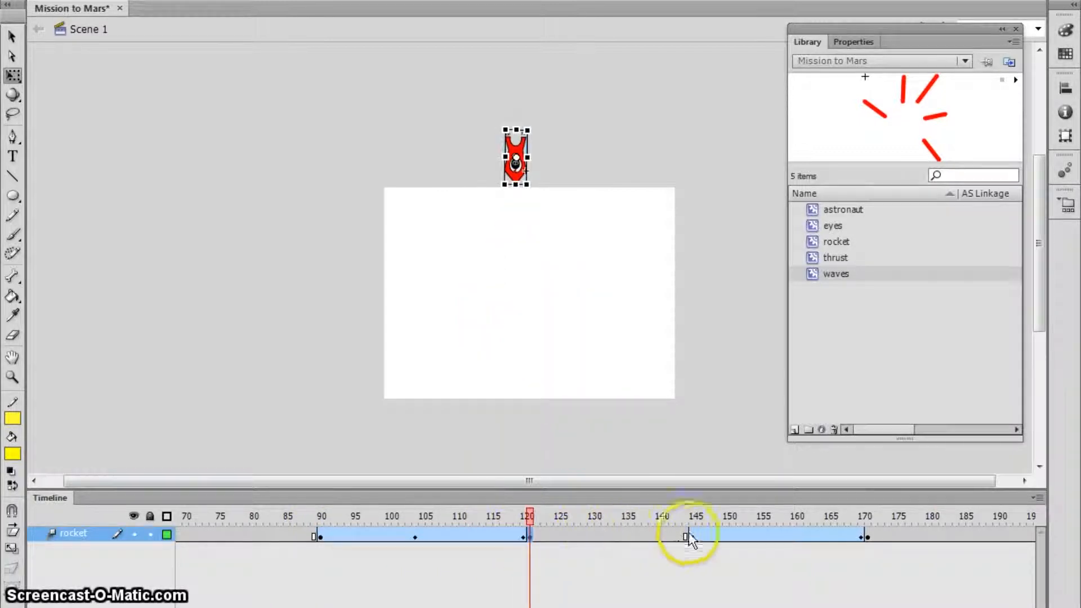